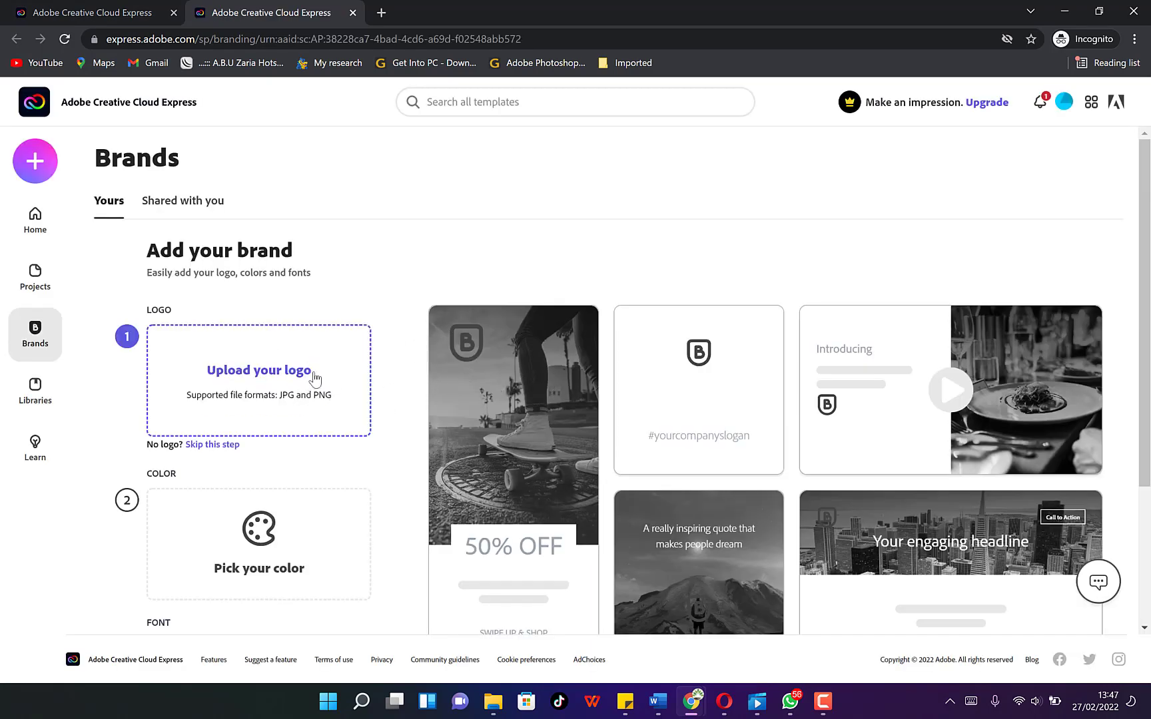
# Step: Look over the logo, color and font options for adding a brand, and close the Brands page
pyautogui.scroll(-3, 301, 418)
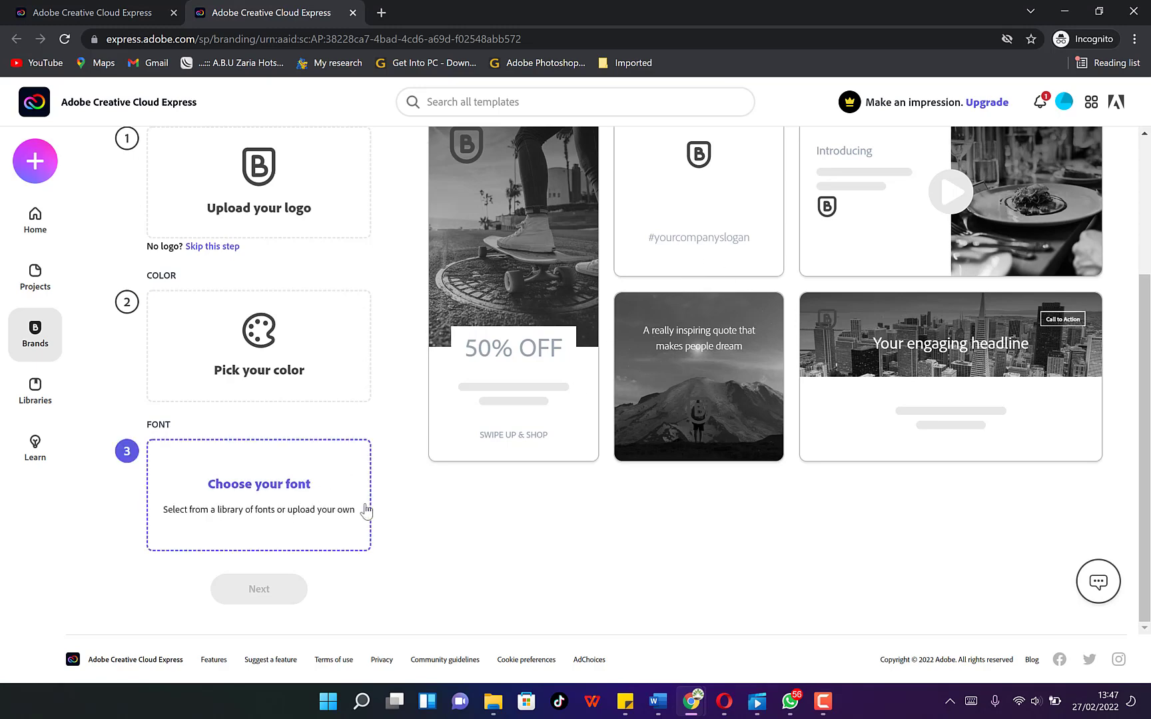
pyautogui.scroll(3, 888, 370)
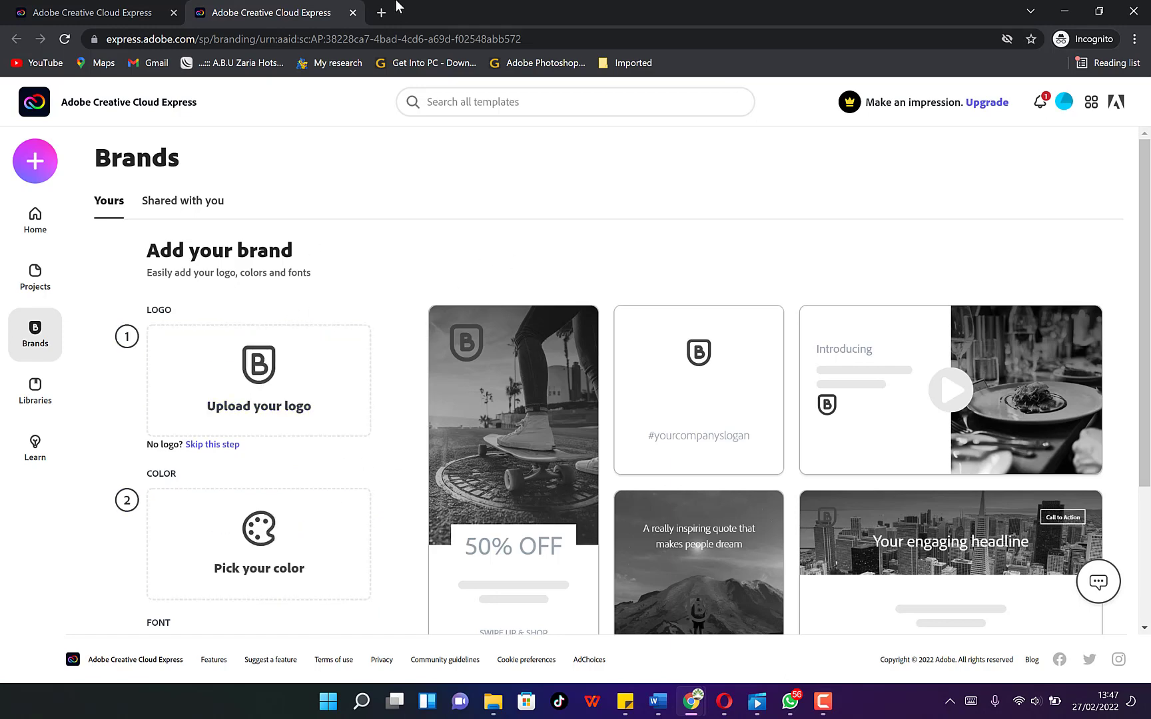
pyautogui.click(352, 13)
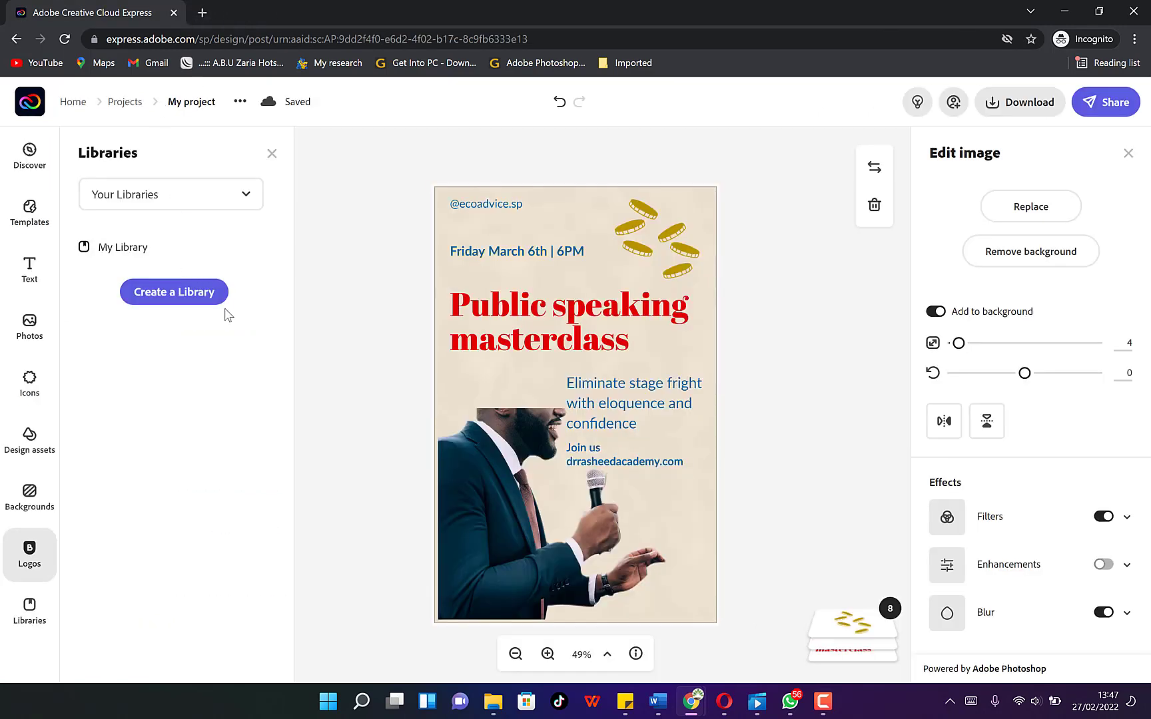
# Step: Add the red and blue starry background from the Space category to the poster and enlarge it to cover the page
pyautogui.click(28, 496)
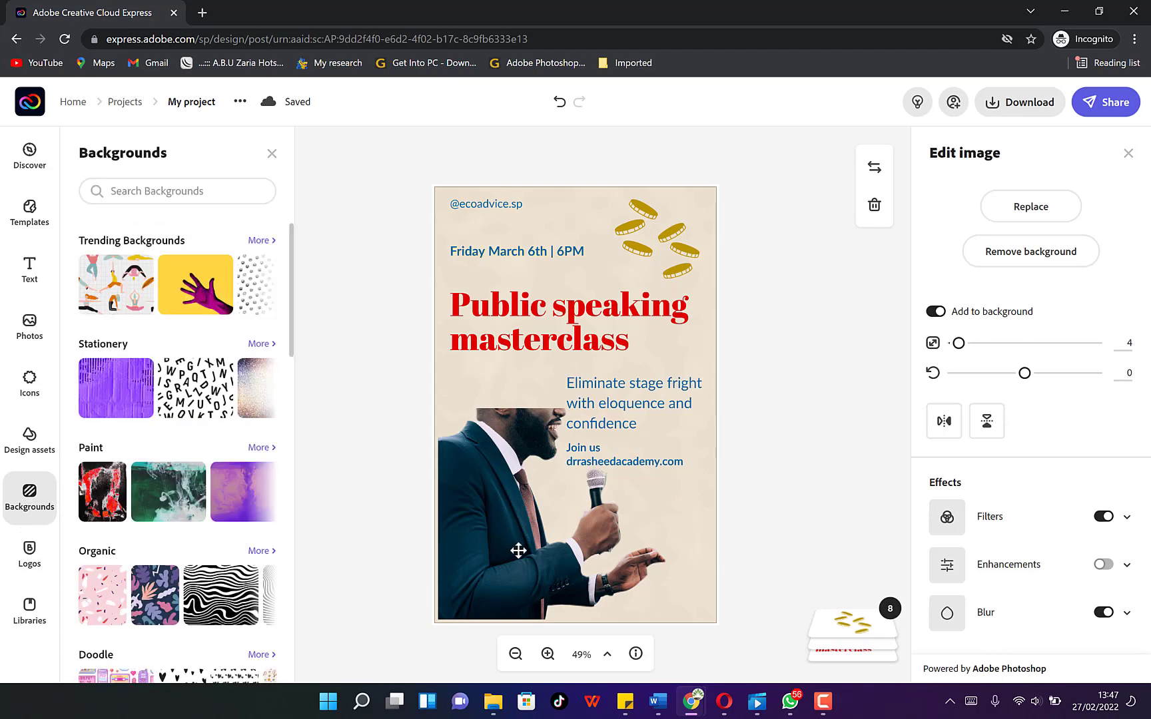
pyautogui.scroll(-1, 162, 326)
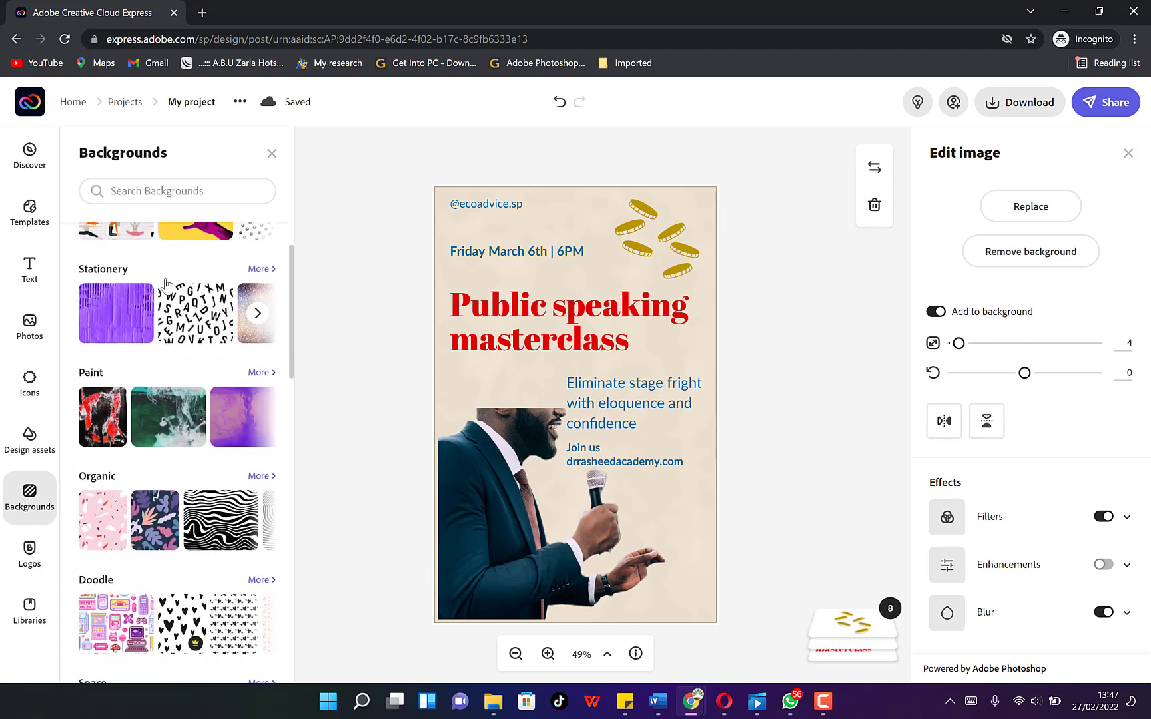
pyautogui.scroll(1, 160, 280)
pyautogui.scroll(-8, 226, 380)
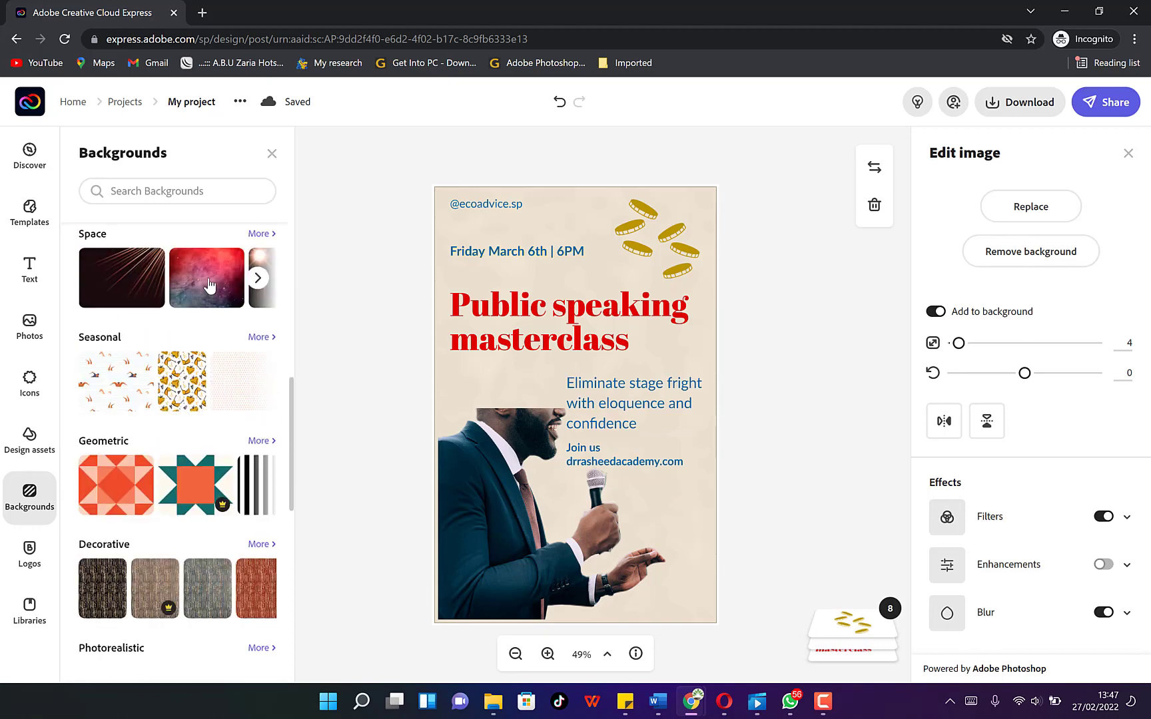
pyautogui.moveTo(209, 285); pyautogui.dragTo(518, 233)
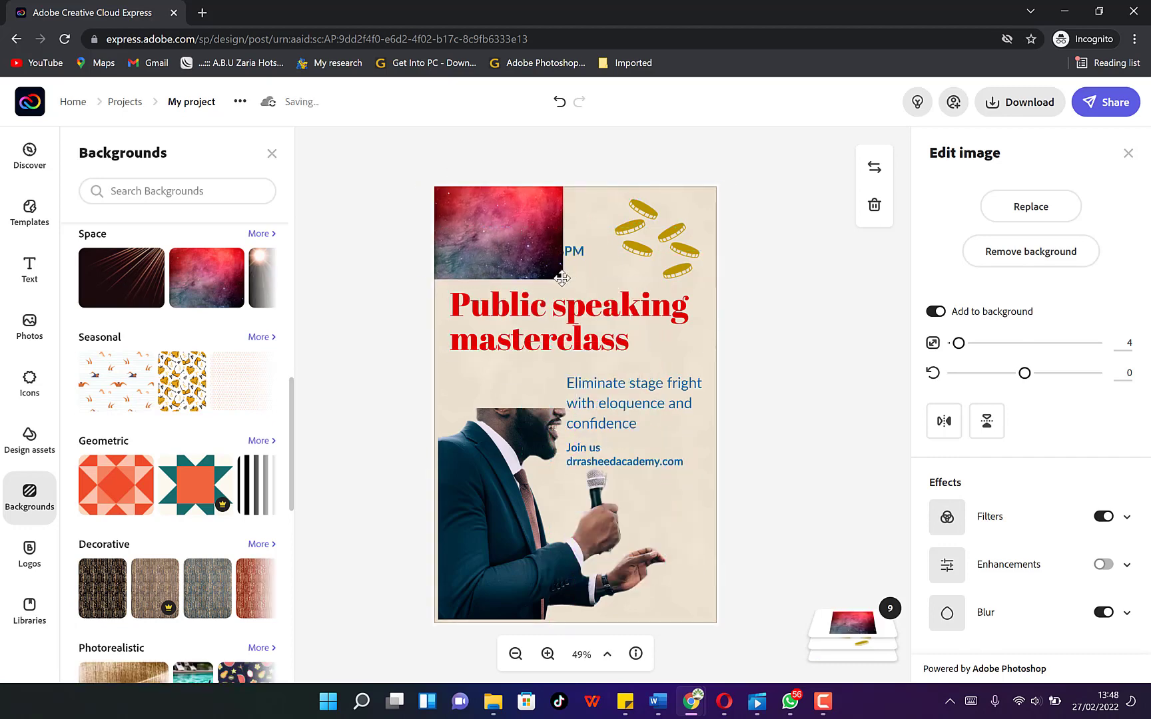
pyautogui.moveTo(559, 277); pyautogui.dragTo(866, 619)
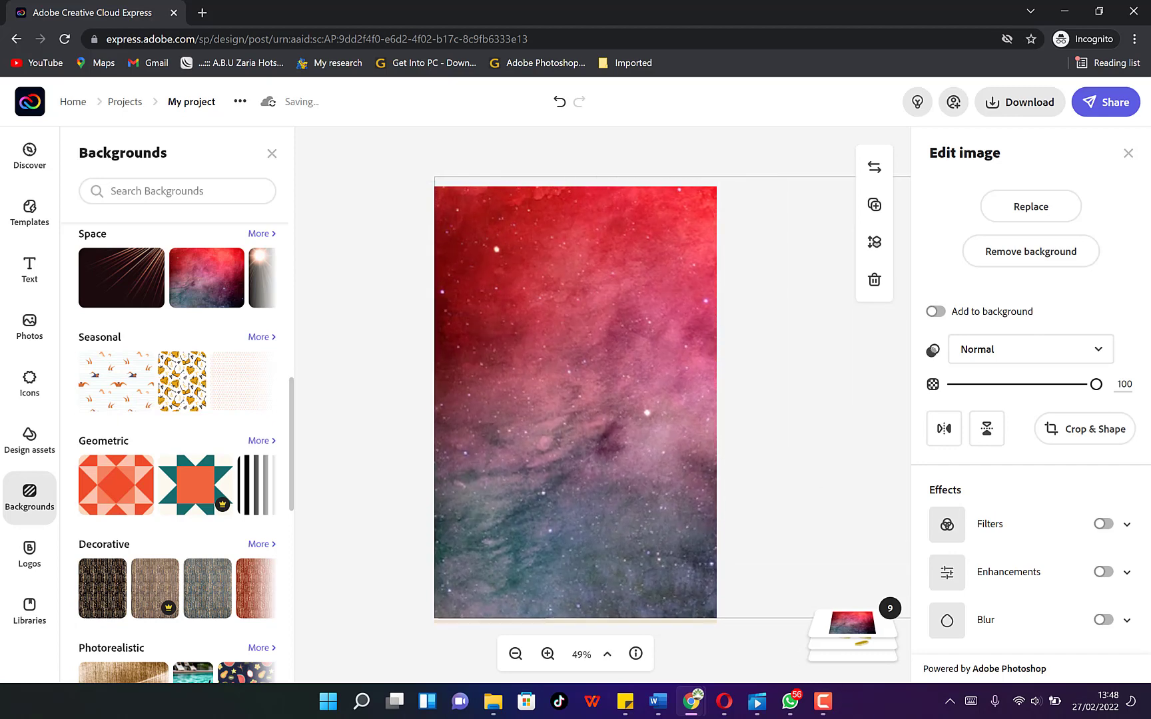
# Step: Send the starry background image behind all the poster's text, coins and speaker photo in the layer order
pyautogui.click(870, 249)
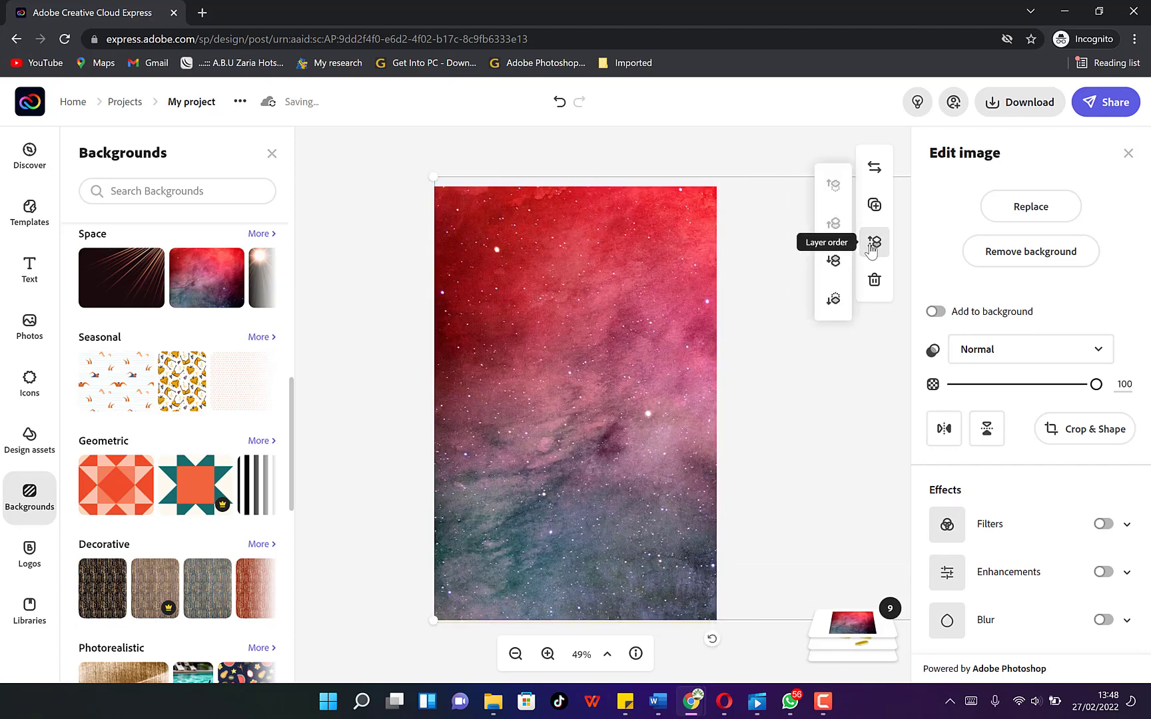
pyautogui.click(837, 266)
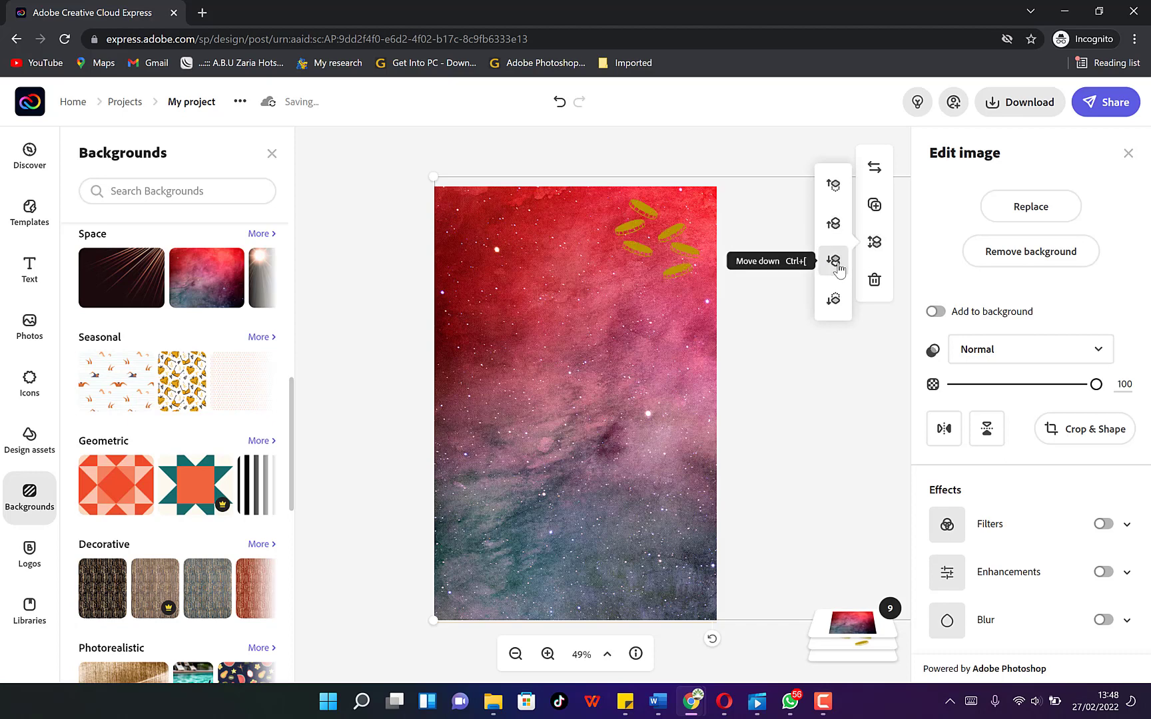
pyautogui.click(834, 263)
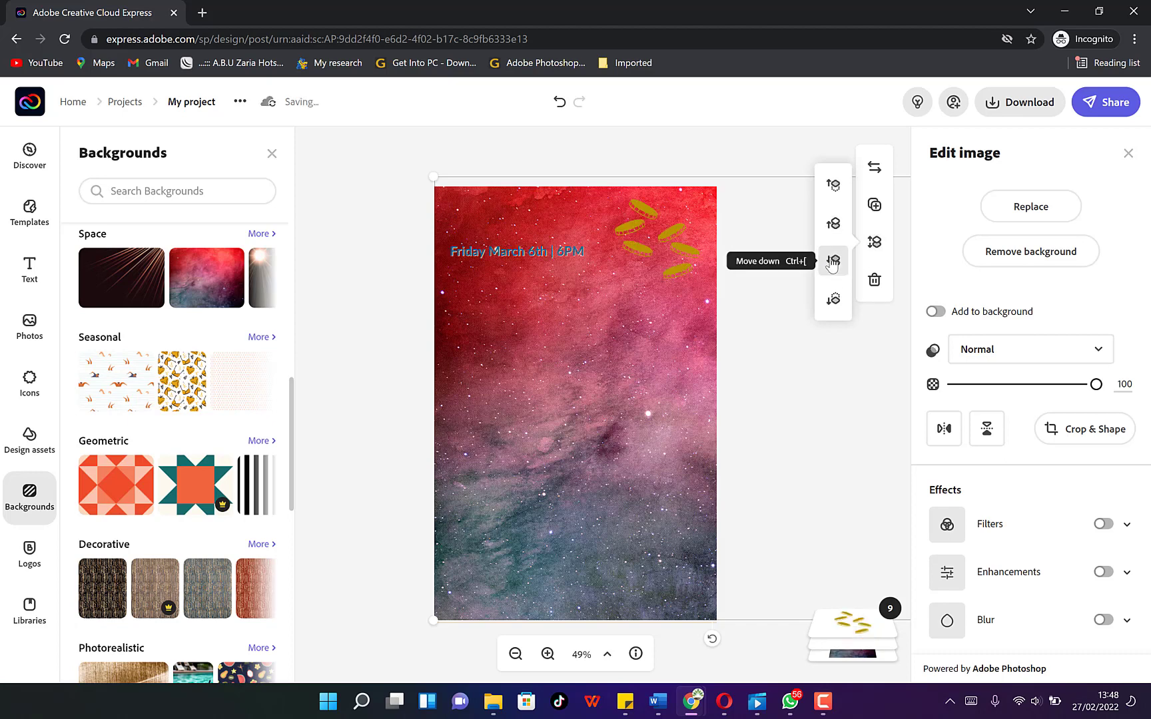
pyautogui.click(833, 264)
pyautogui.click(832, 265)
pyautogui.click(833, 265)
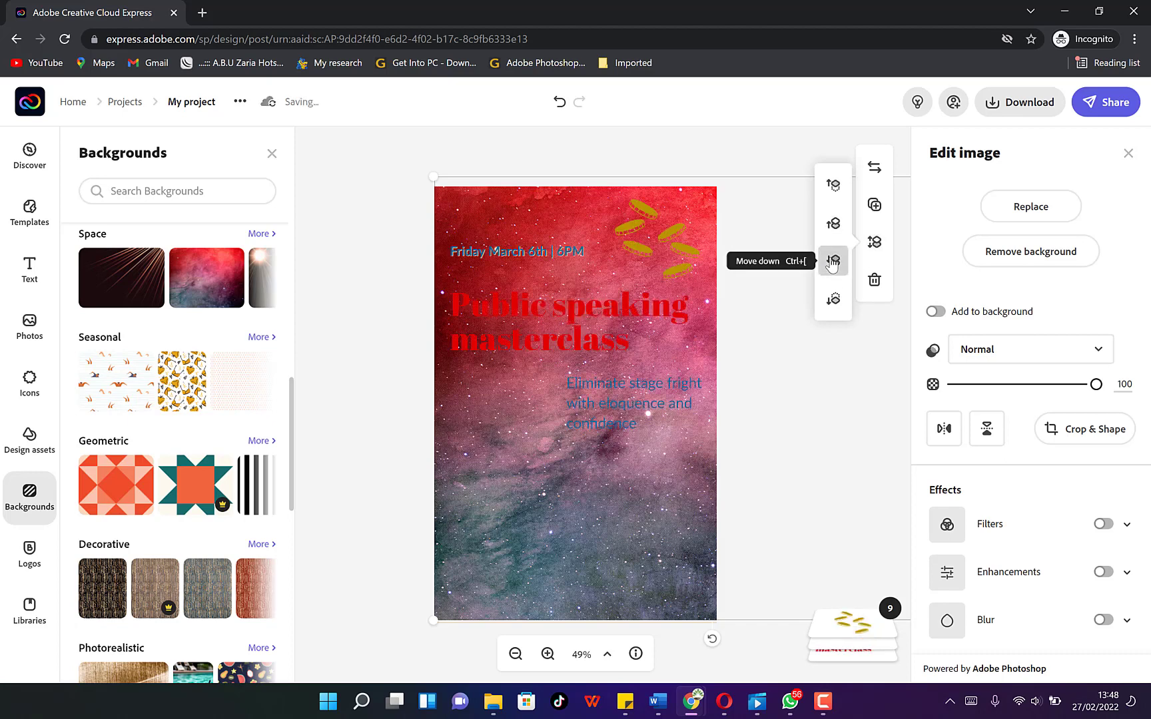
pyautogui.click(832, 264)
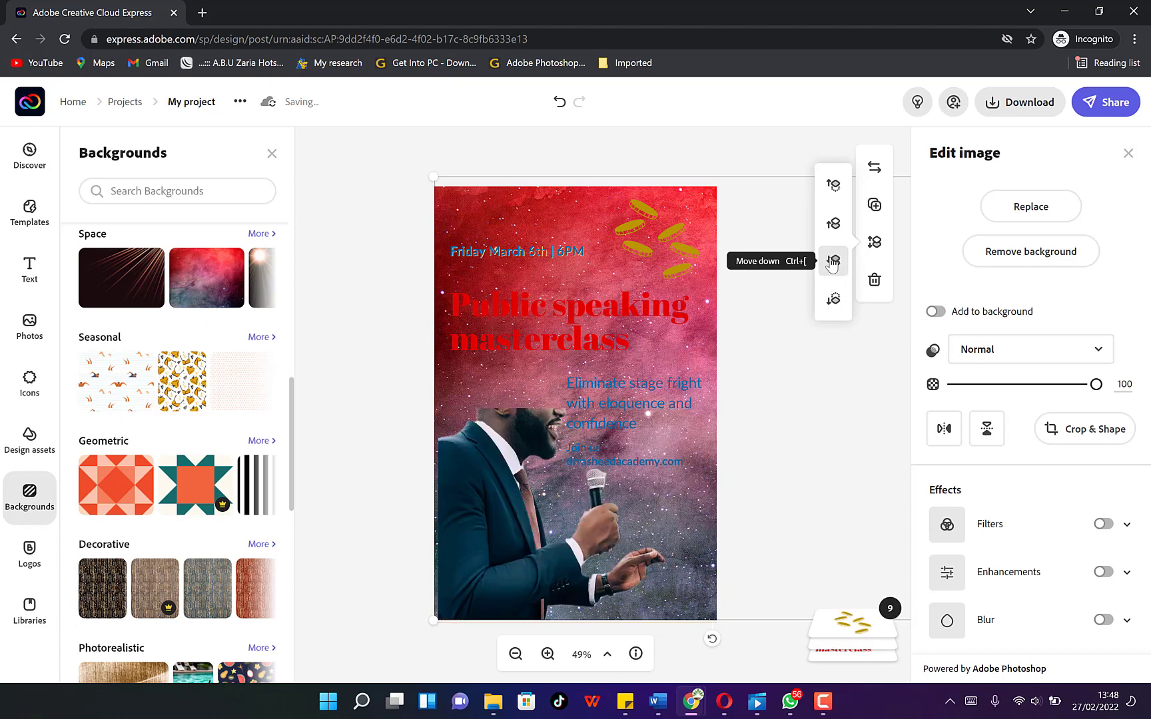
pyautogui.click(834, 301)
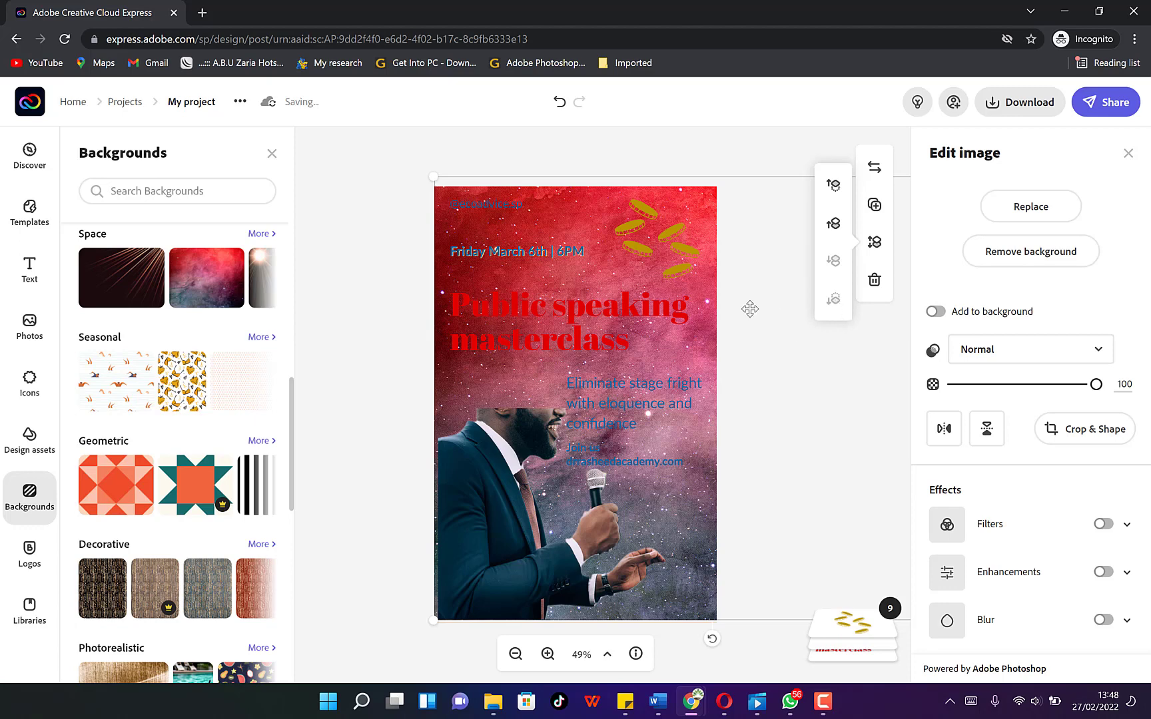
# Step: Recolor the "Public speaking masterclass" headline and the "Friday March 6th | 6PM" line white (#FFFFFF)
pyautogui.click(596, 312)
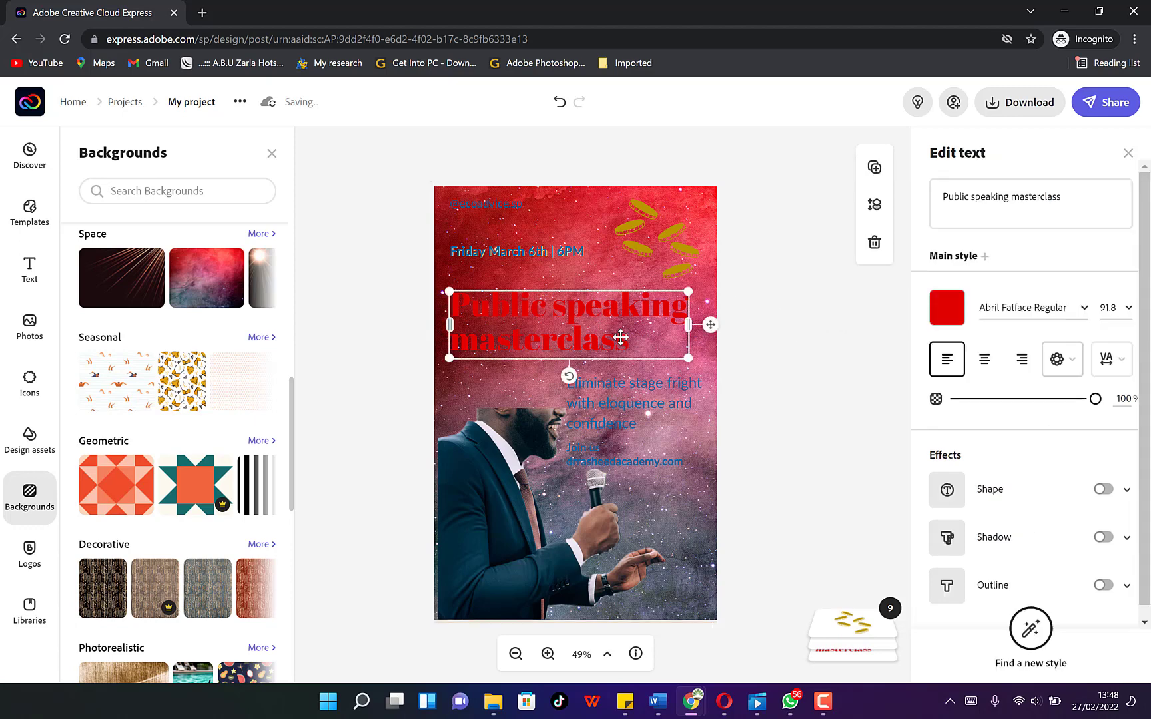
pyautogui.click(946, 318)
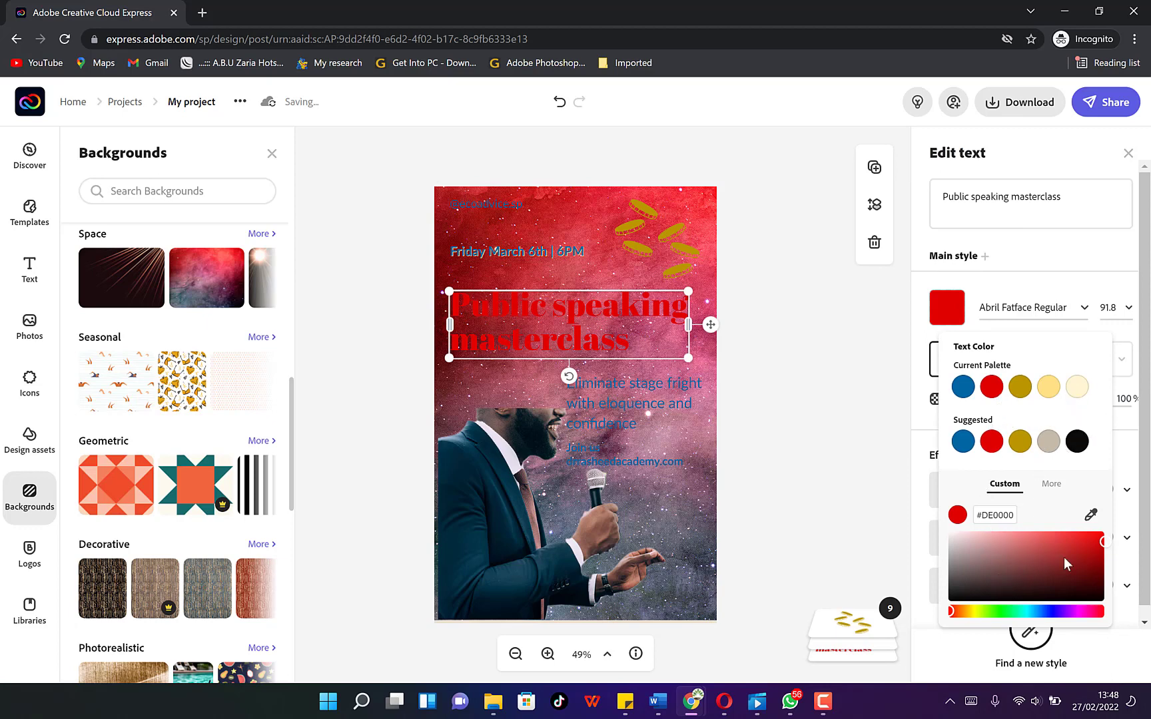
pyautogui.moveTo(1104, 550)
pyautogui.mouseDown()
pyautogui.moveTo(972, 560)
pyautogui.moveTo(942, 525)
pyautogui.mouseUp()
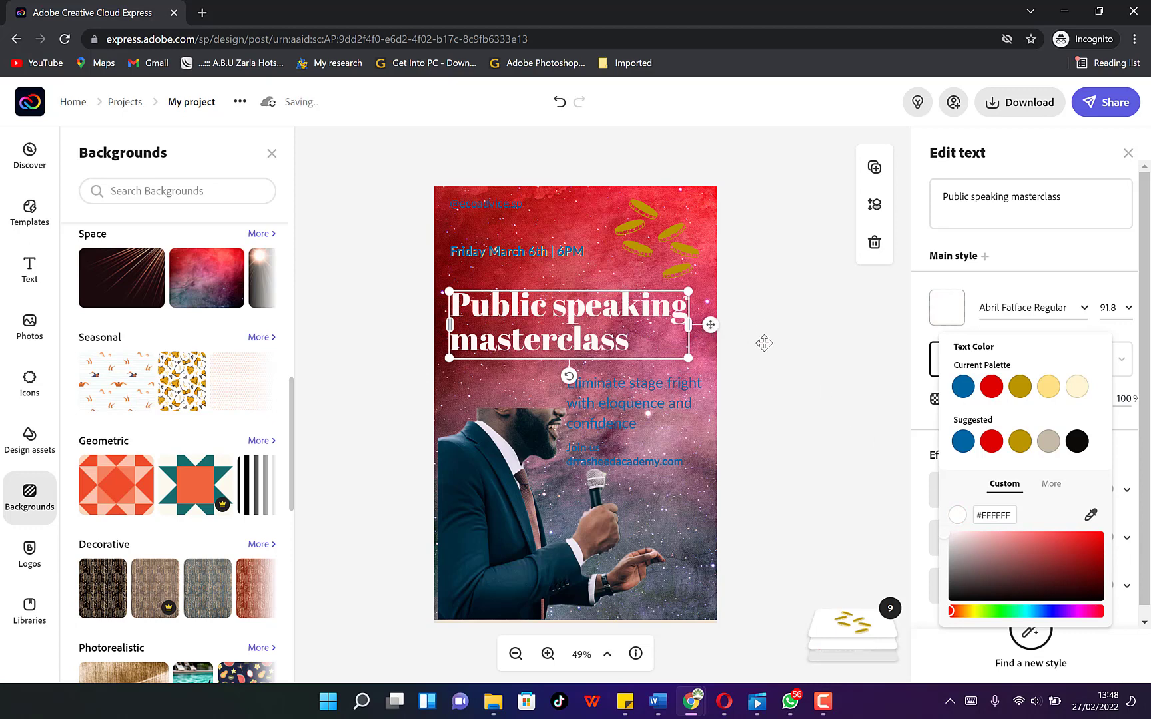
pyautogui.click(560, 251)
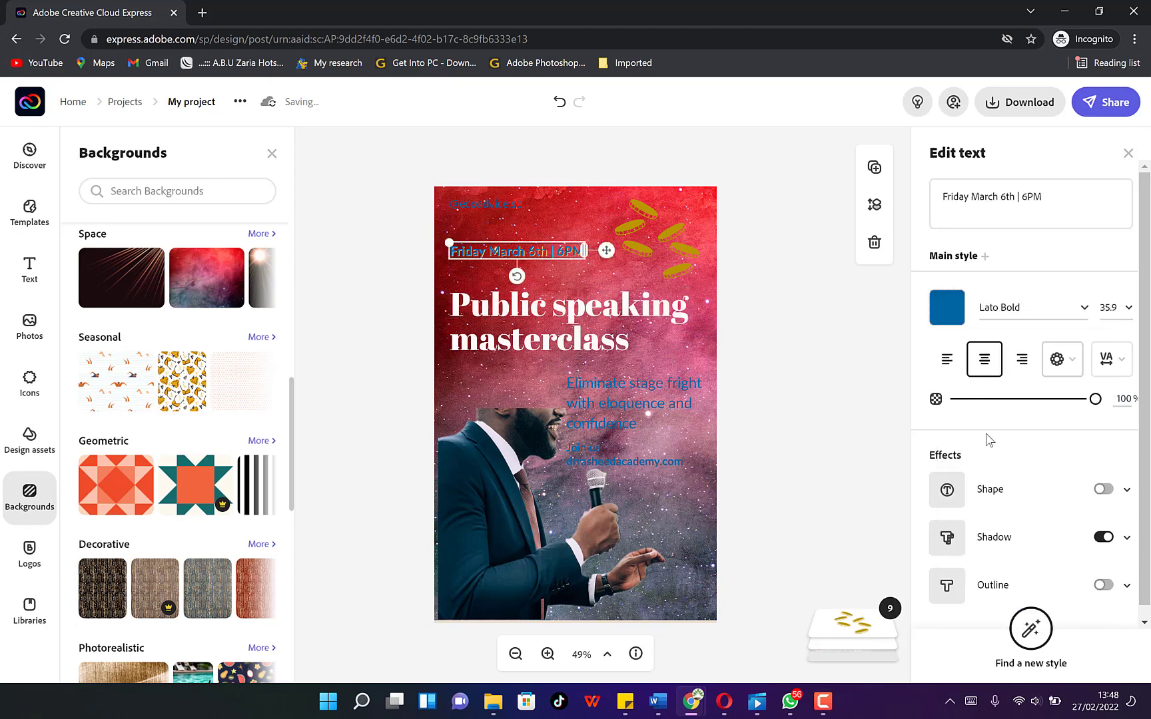
pyautogui.click(946, 308)
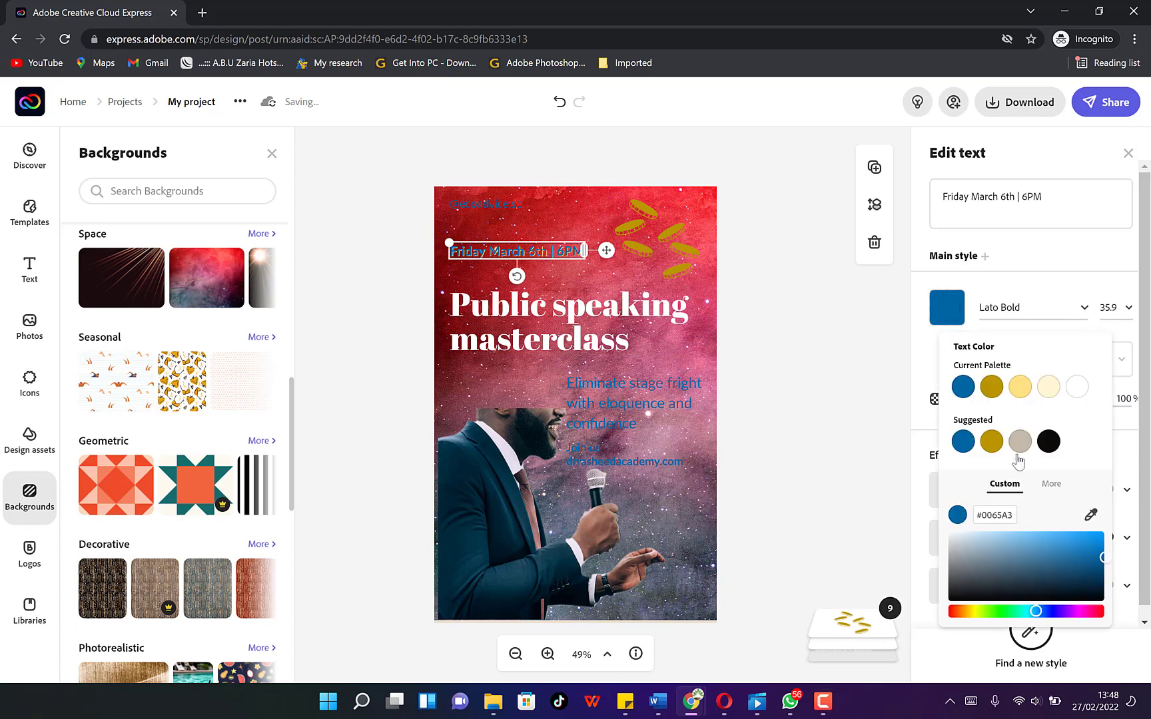
pyautogui.click(1077, 386)
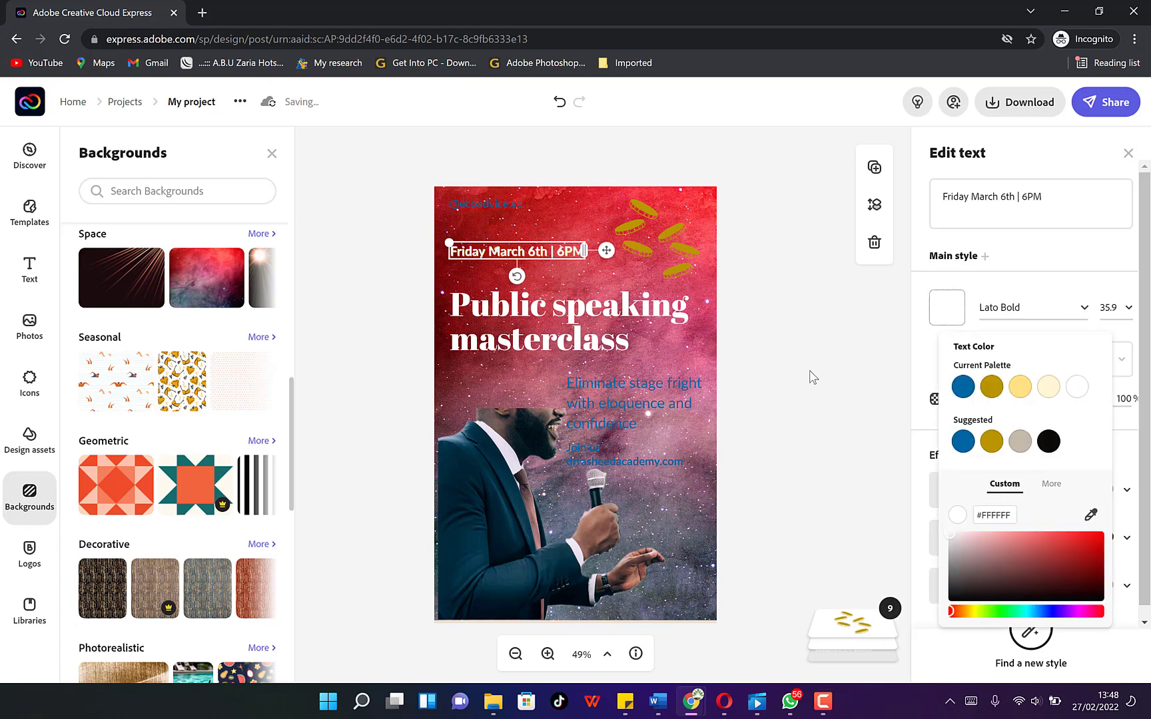
# Step: Recolor the "Eliminate stage fright with eloquence and confidence" text and the "Join us" website text white (#FFFFFF)
pyautogui.click(635, 384)
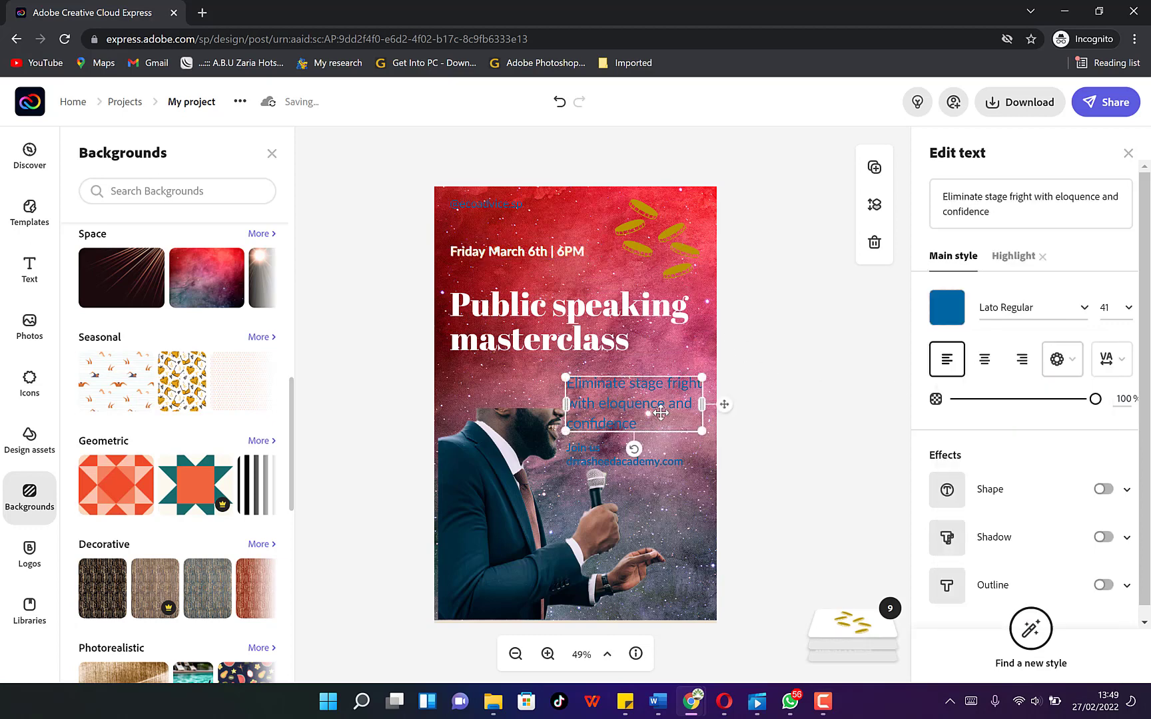
pyautogui.click(946, 308)
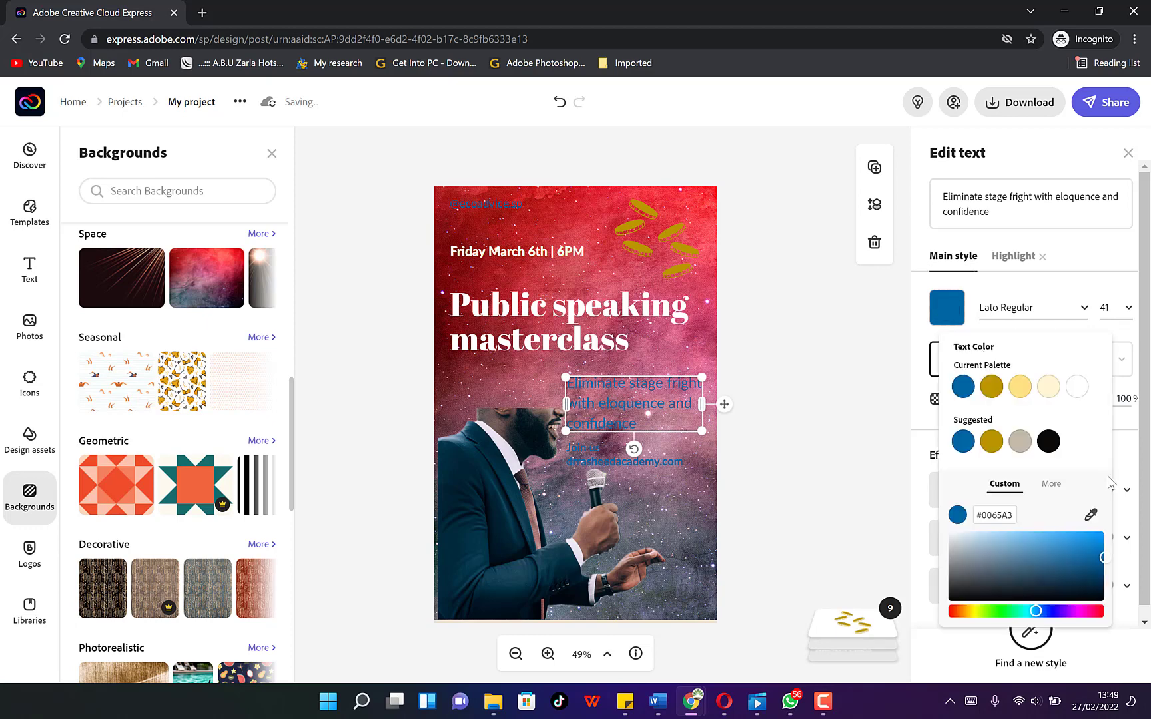
pyautogui.click(1077, 387)
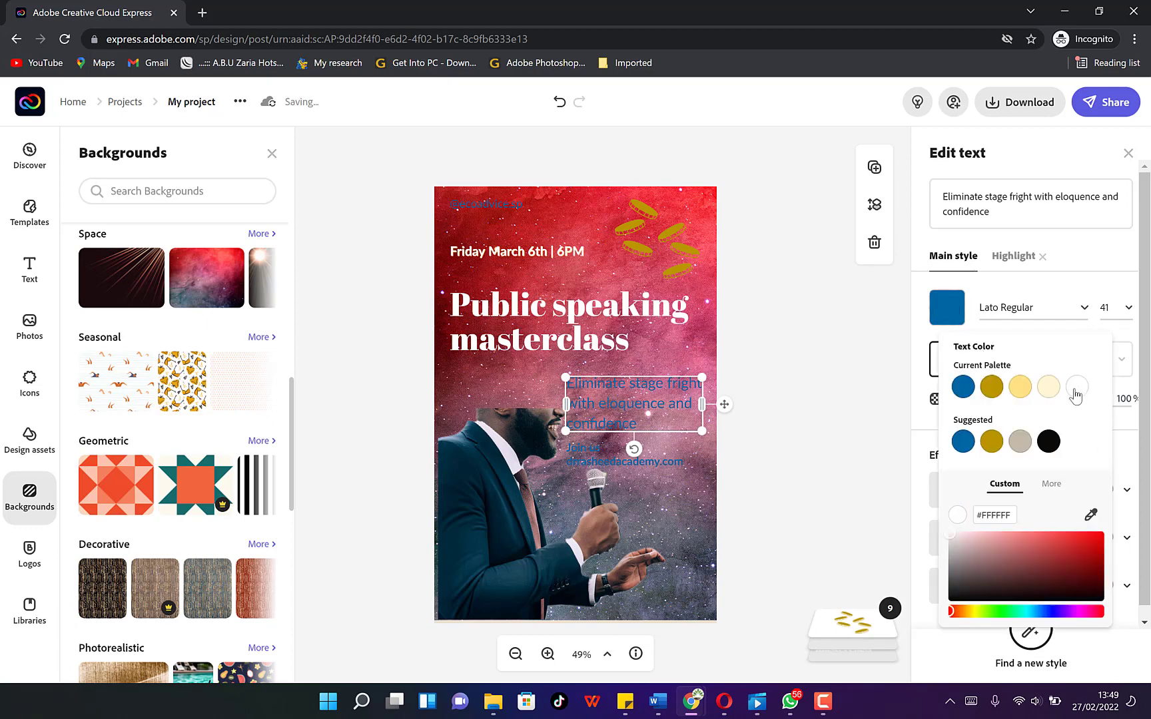
pyautogui.click(646, 466)
pyautogui.click(590, 457)
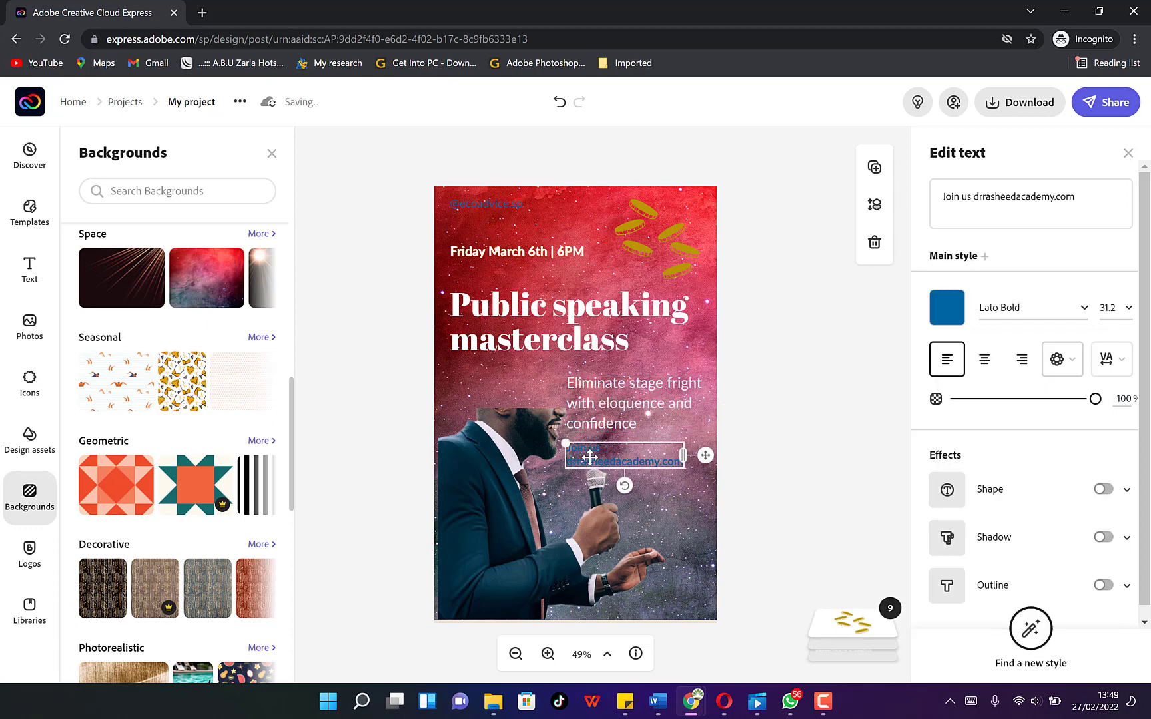
pyautogui.click(946, 308)
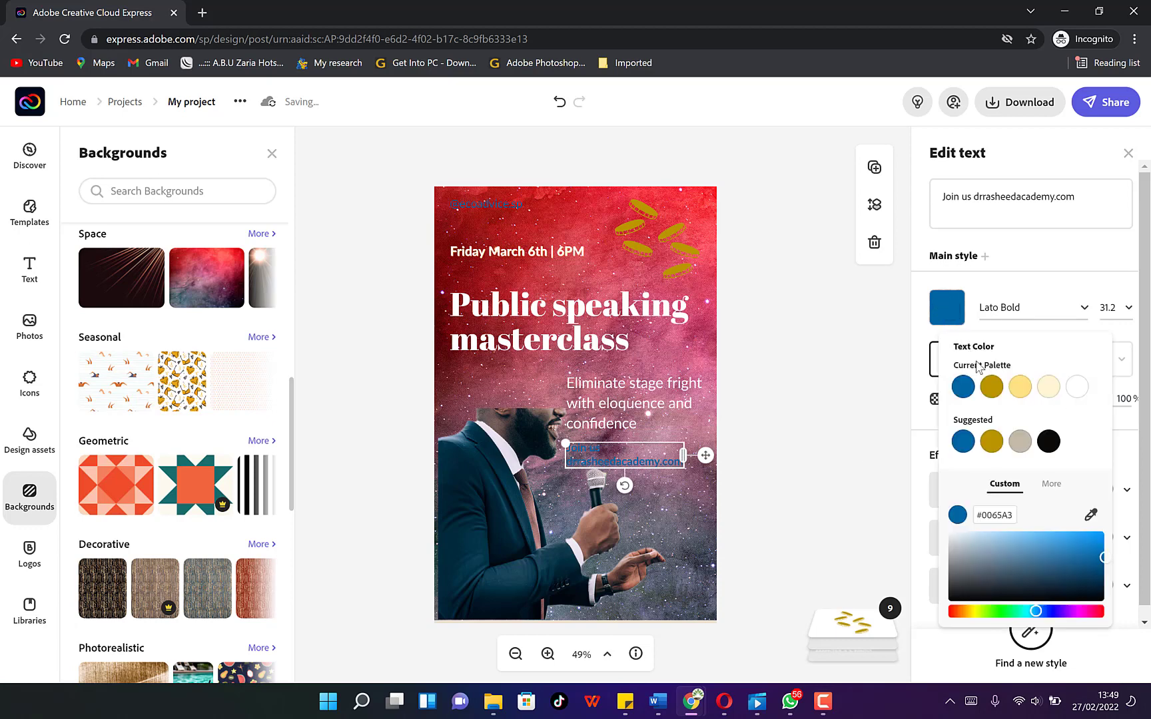
pyautogui.click(1077, 387)
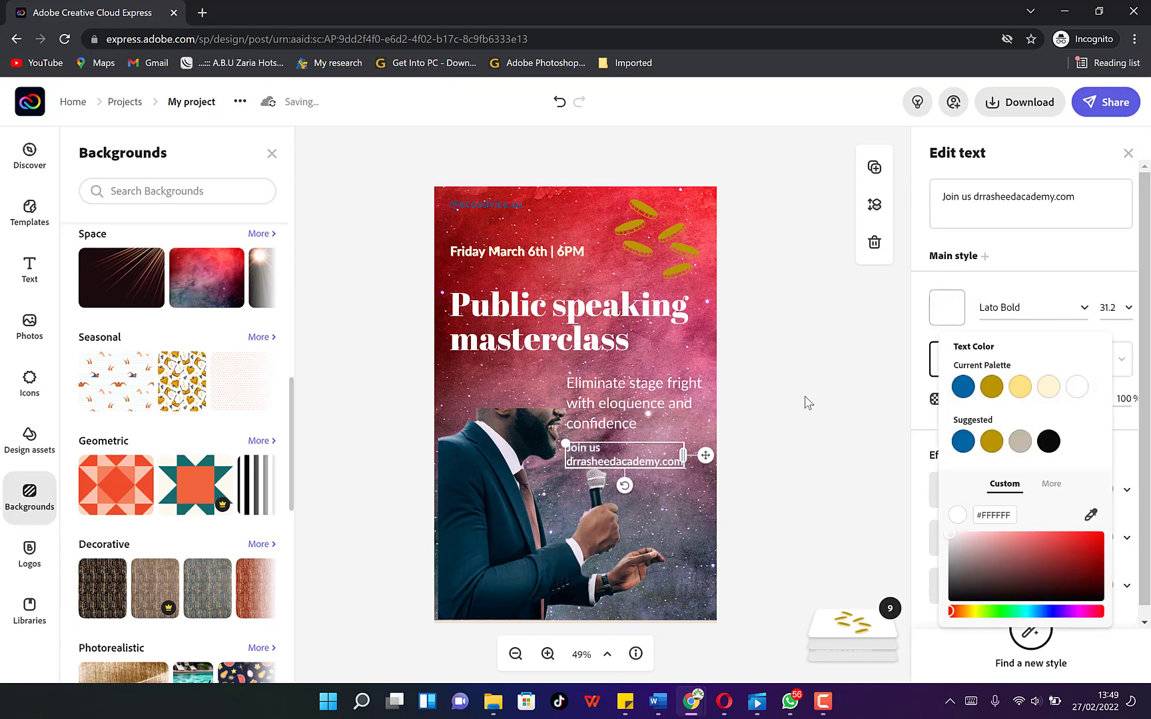
pyautogui.click(672, 286)
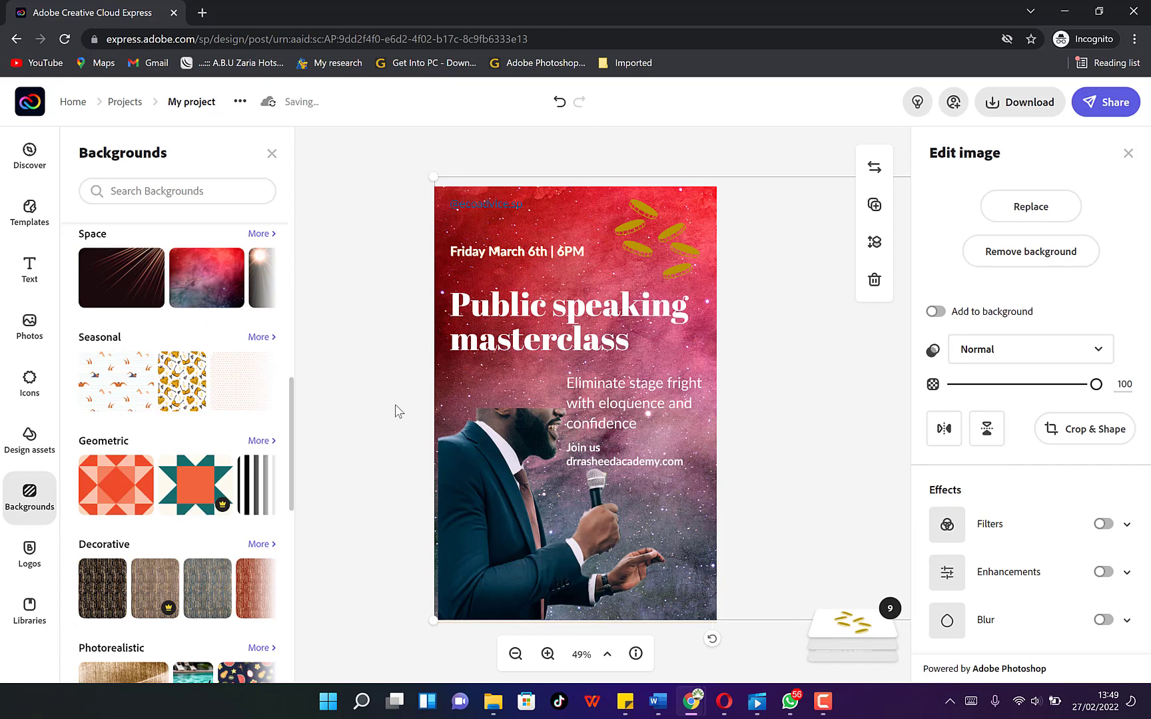
# Step: Place the black flower bouquet from the Trending design assets at the top centre of the poster
pyautogui.click(29, 441)
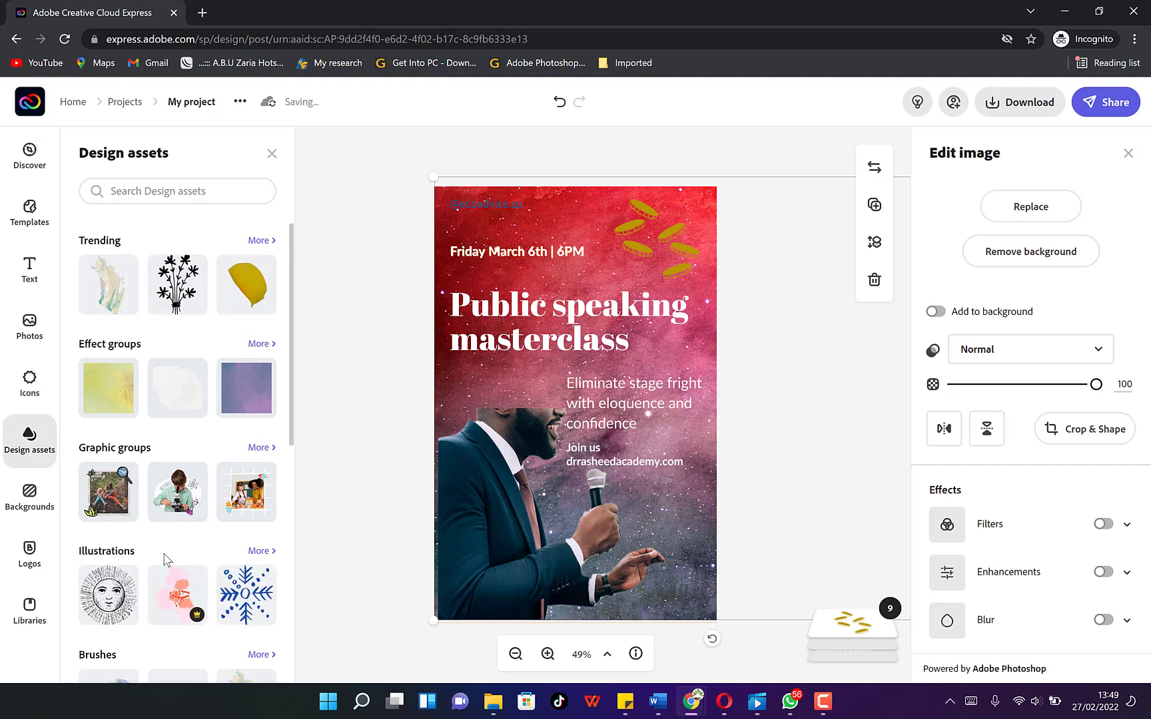
pyautogui.scroll(-5, 173, 512)
pyautogui.scroll(5, 172, 468)
pyautogui.moveTo(176, 303); pyautogui.dragTo(560, 222)
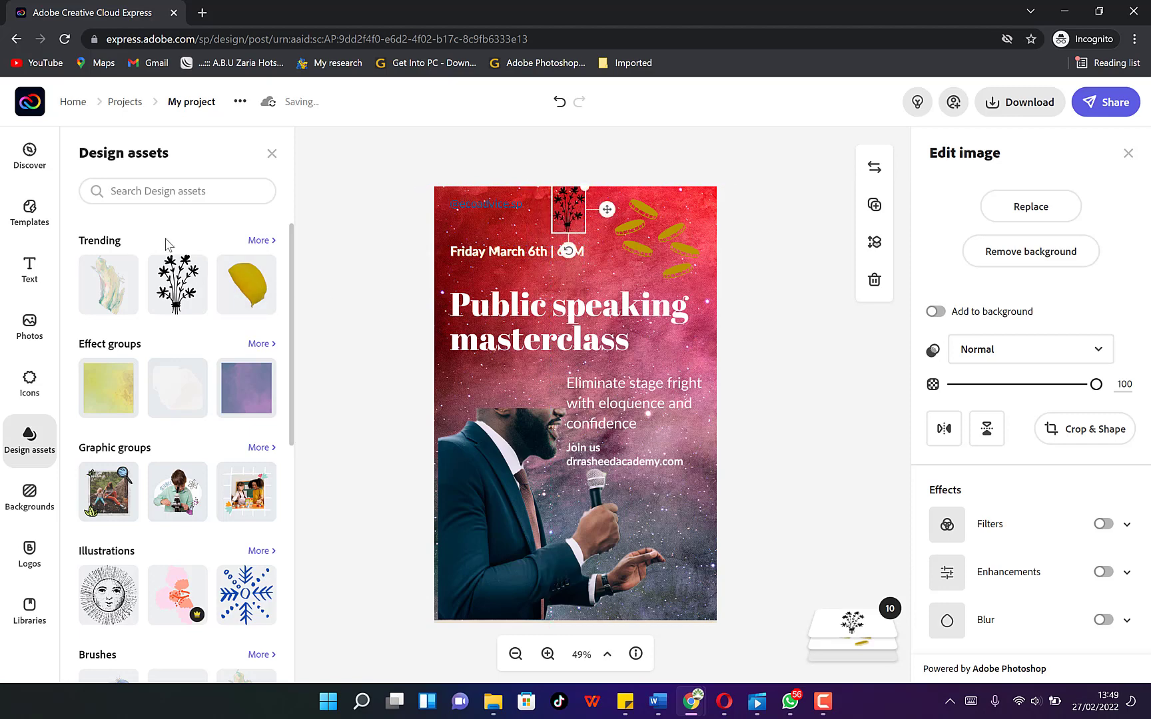
# Step: Search the icons for "circle", place a ring outline near the poster's lower-right corner and make it smaller
pyautogui.click(13, 395)
pyautogui.write('circle')
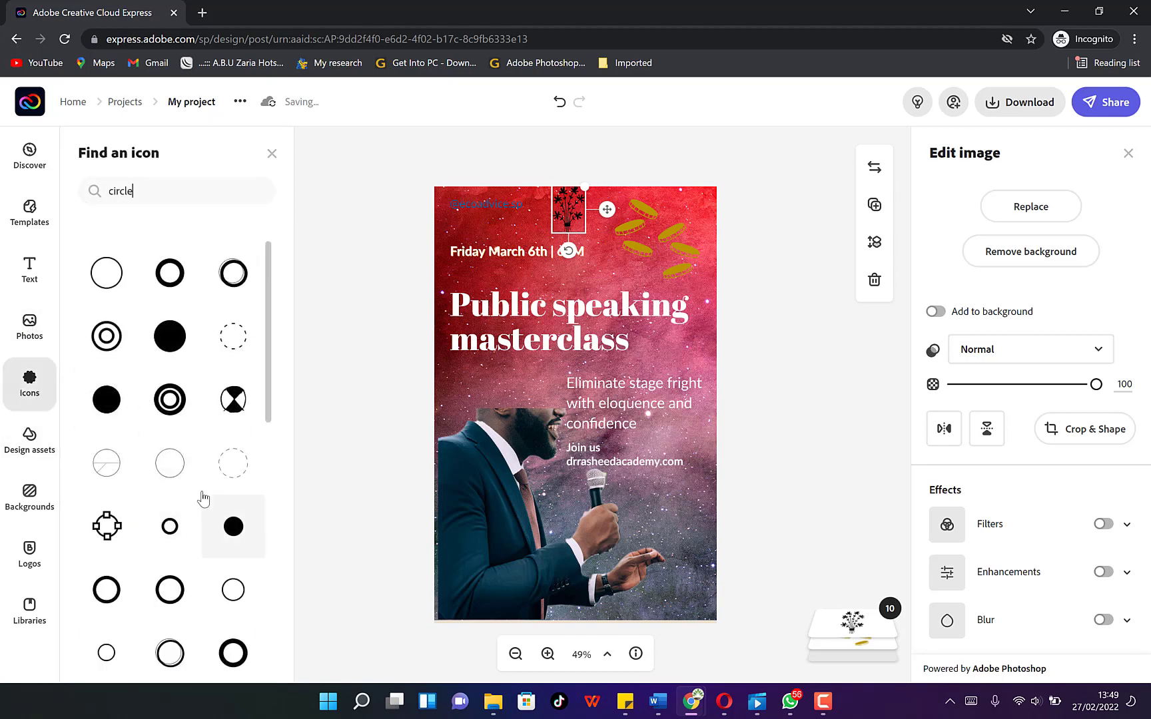
pyautogui.scroll(-4, 193, 489)
pyautogui.scroll(-4, 187, 486)
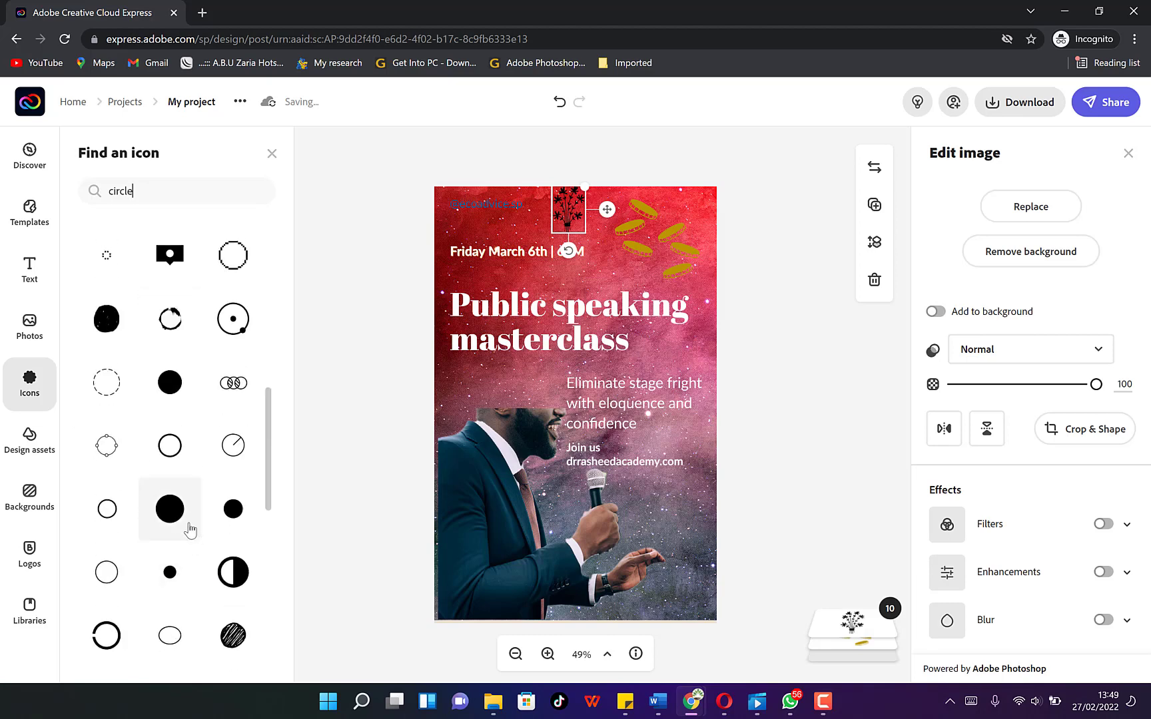
pyautogui.moveTo(167, 453); pyautogui.dragTo(659, 573)
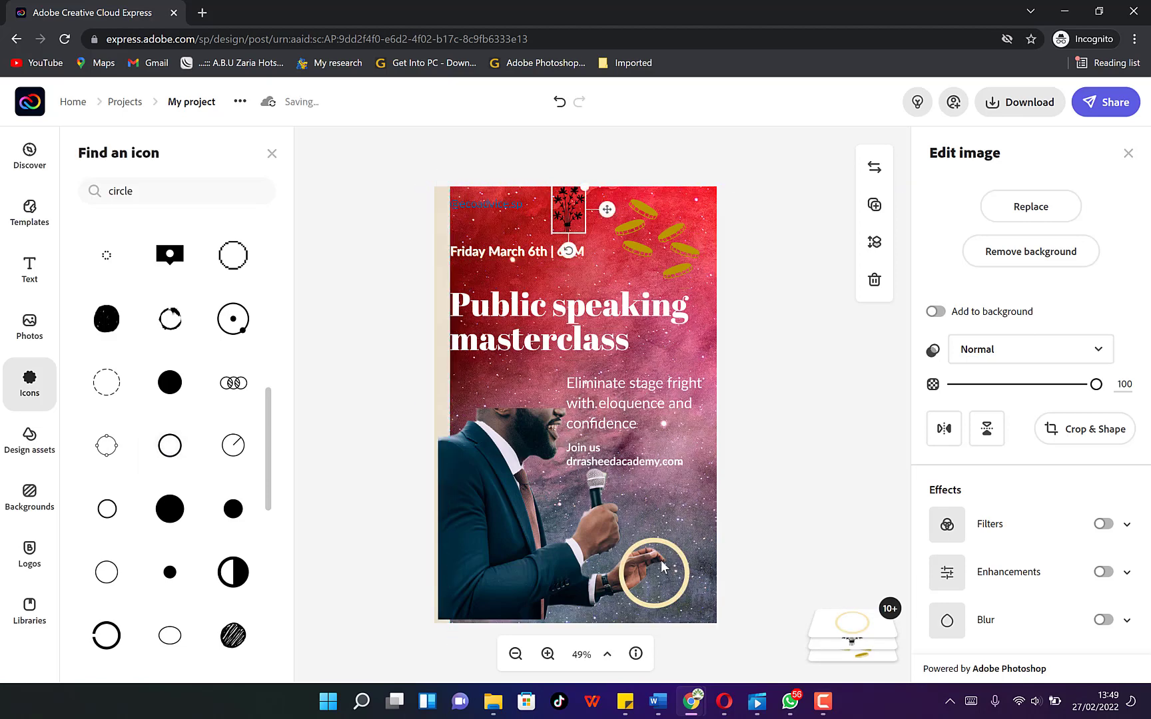
pyautogui.click(660, 550)
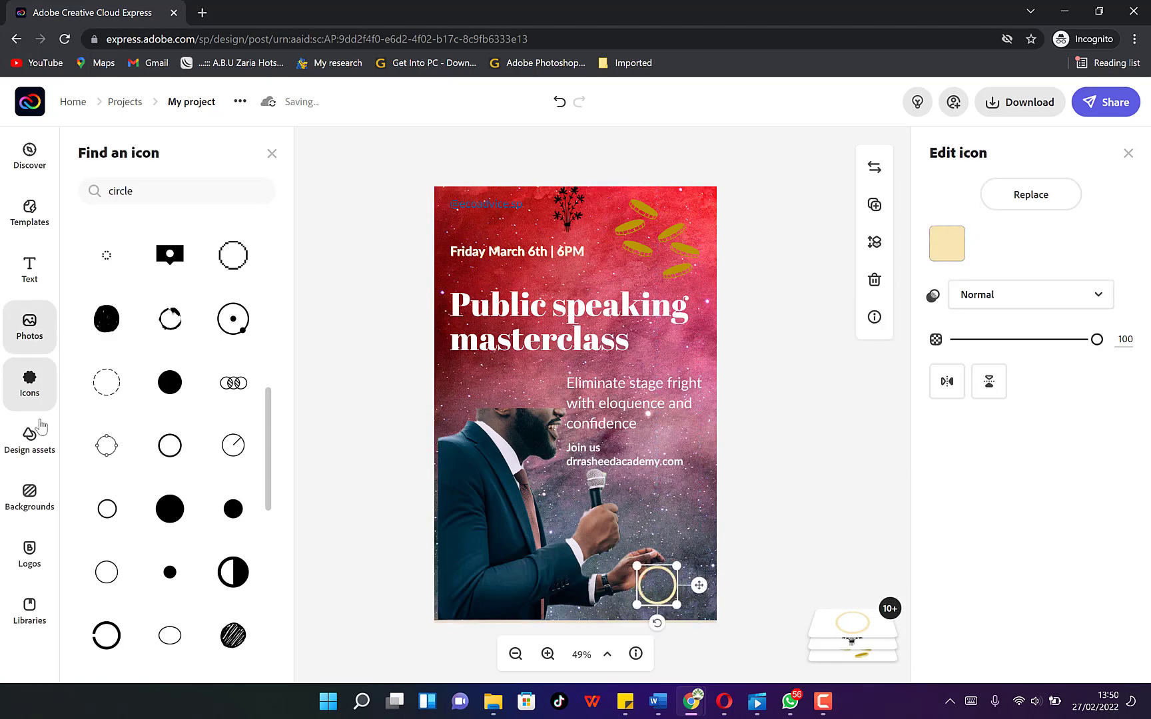
# Step: Look through the remaining circle icons and search the icon library for "rectangle"
pyautogui.scroll(-10, 166, 559)
pyautogui.scroll(10, 165, 536)
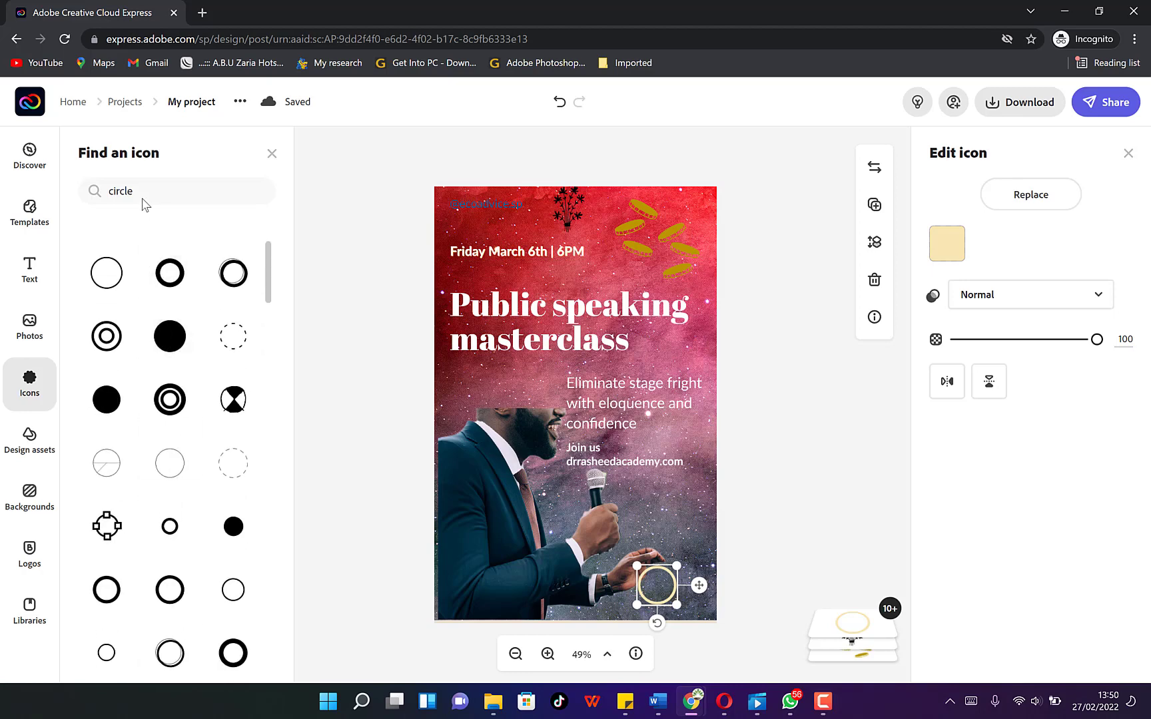
pyautogui.hotkey('ctrl', 'a')
pyautogui.write('rectangle')
pyautogui.press('Return')
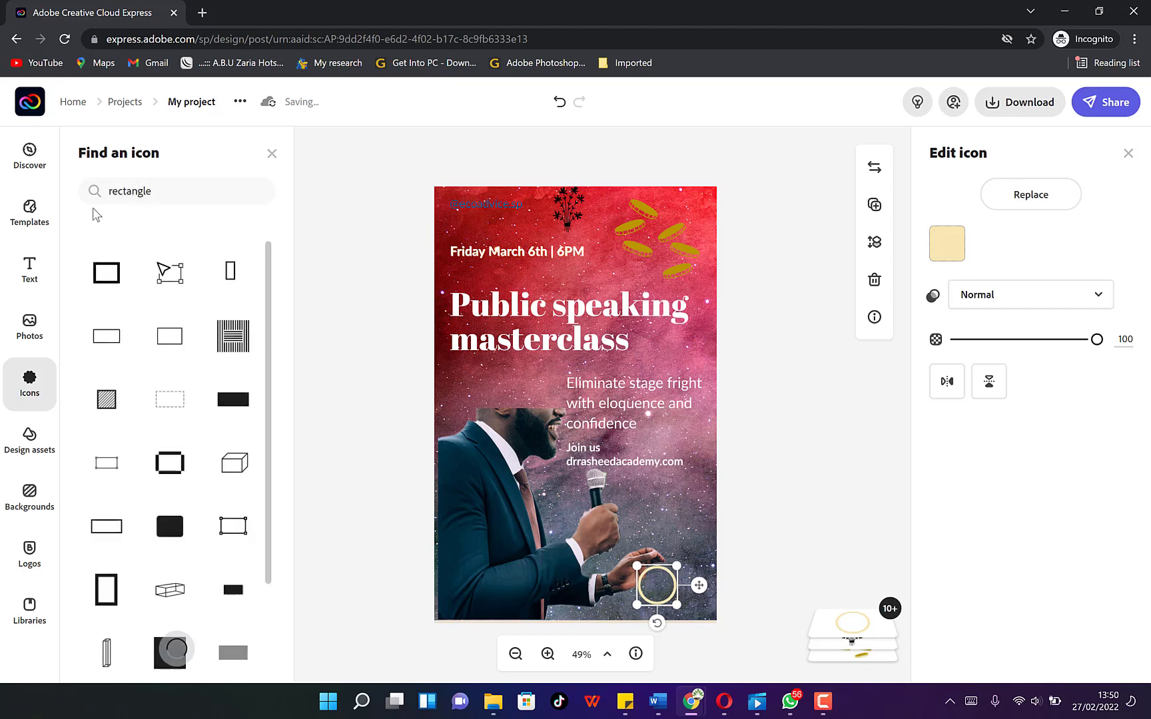
# Step: Look through the rectangle icons and the public speaking photos
pyautogui.scroll(-1, 163, 467)
pyautogui.scroll(-10, 163, 459)
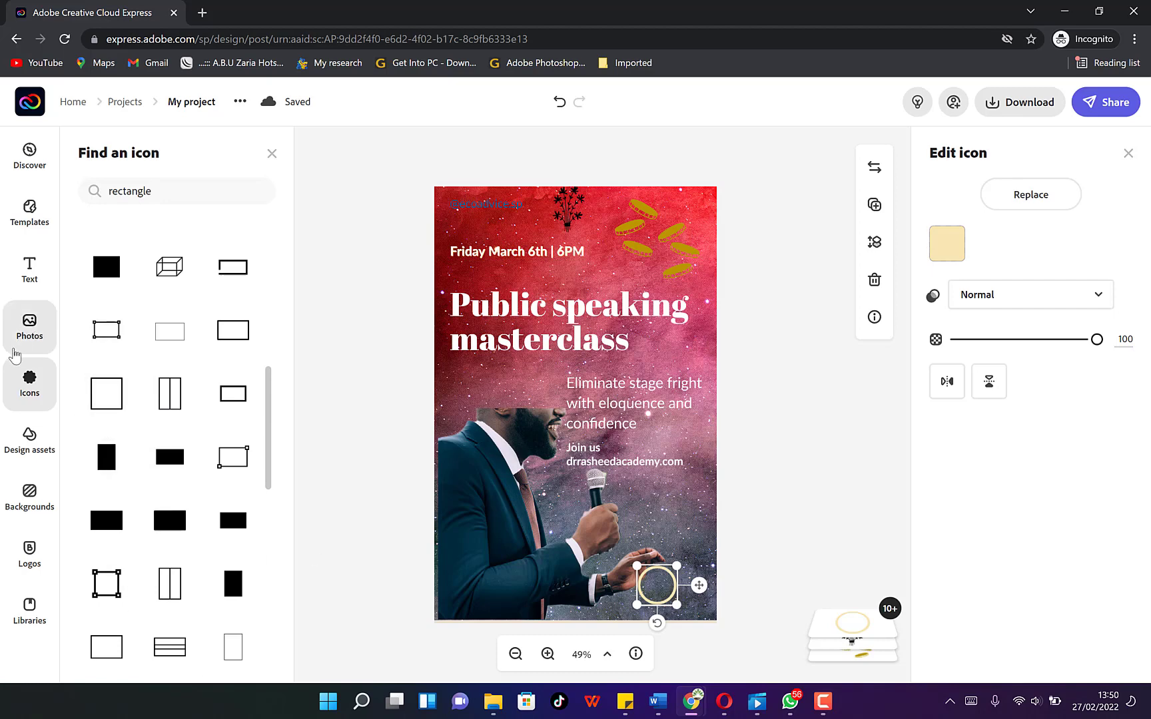
pyautogui.click(38, 323)
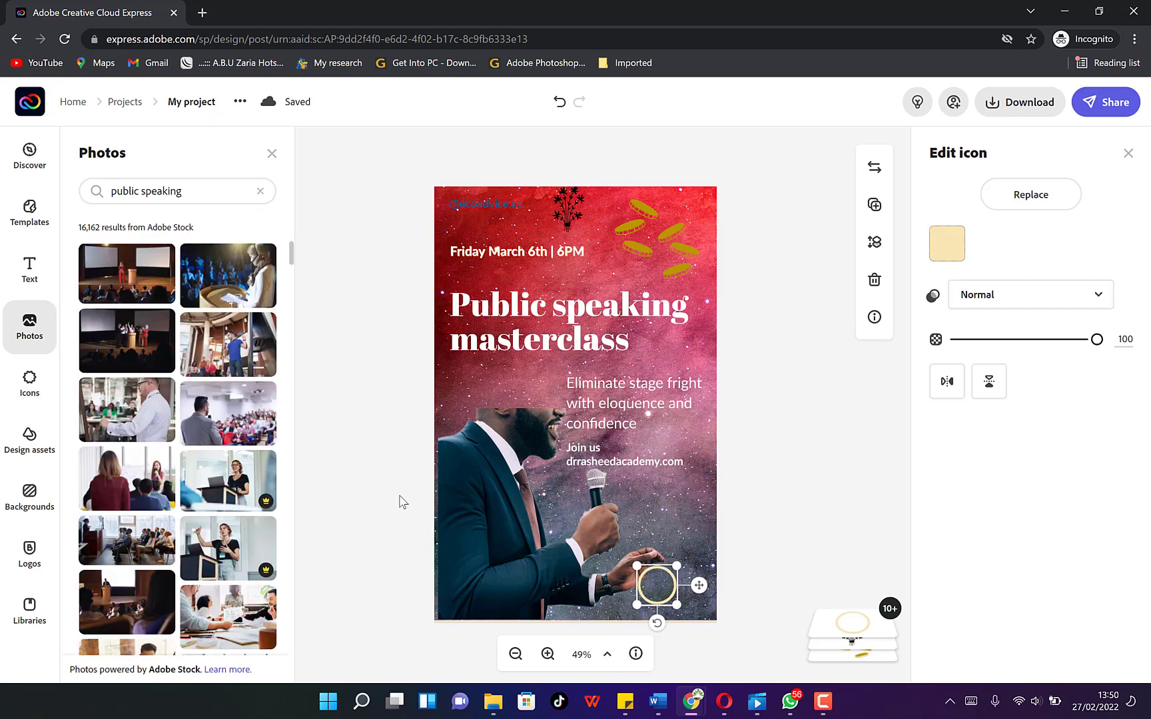
# Step: Place the script-style name text design from the Bios text group over the lower right part of the poster
pyautogui.click(29, 268)
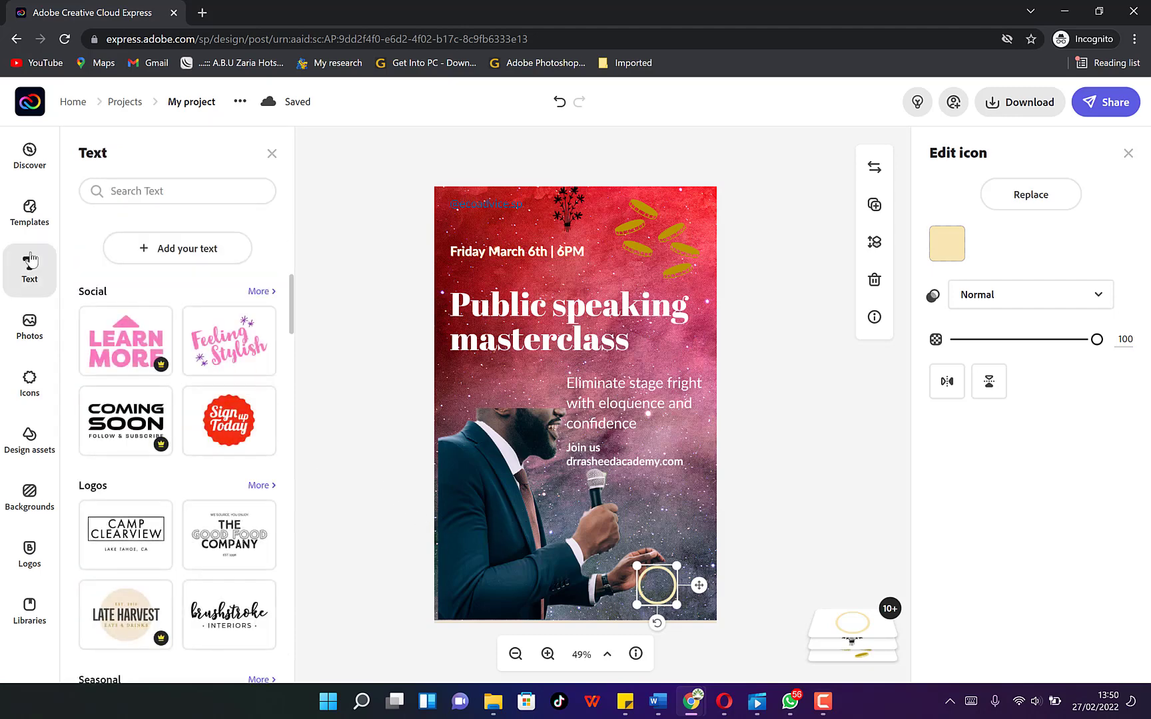
pyautogui.scroll(-1, 177, 377)
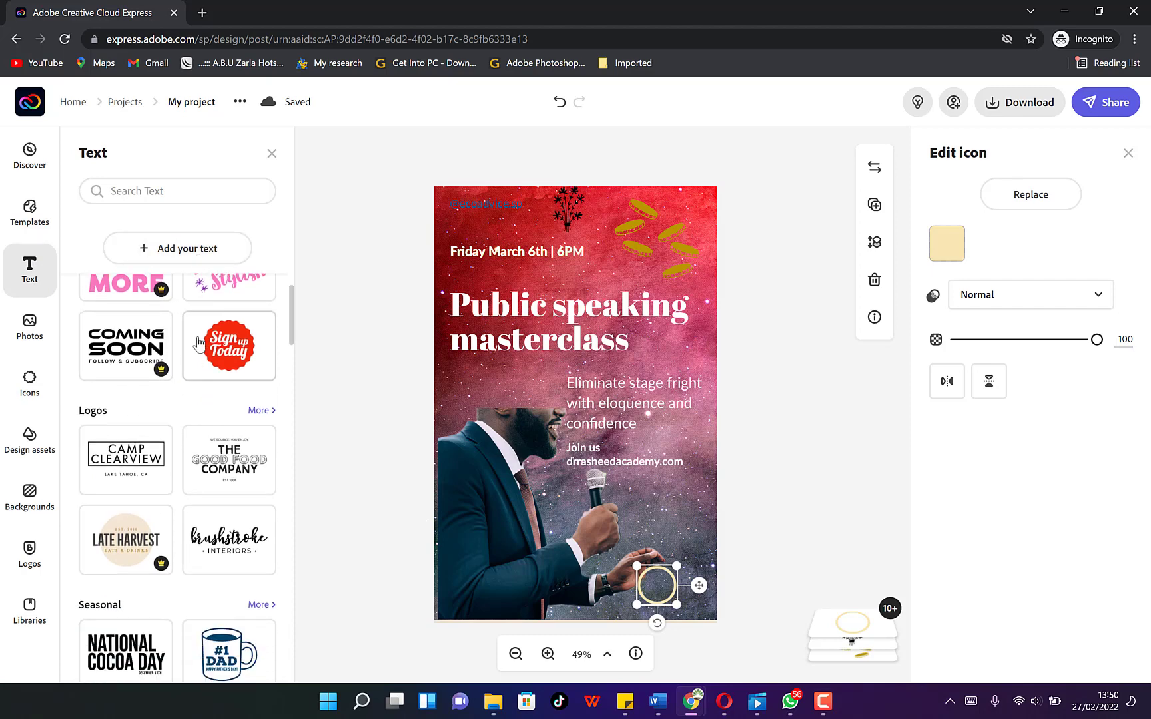
pyautogui.scroll(-4, 193, 526)
pyautogui.scroll(-7, 164, 484)
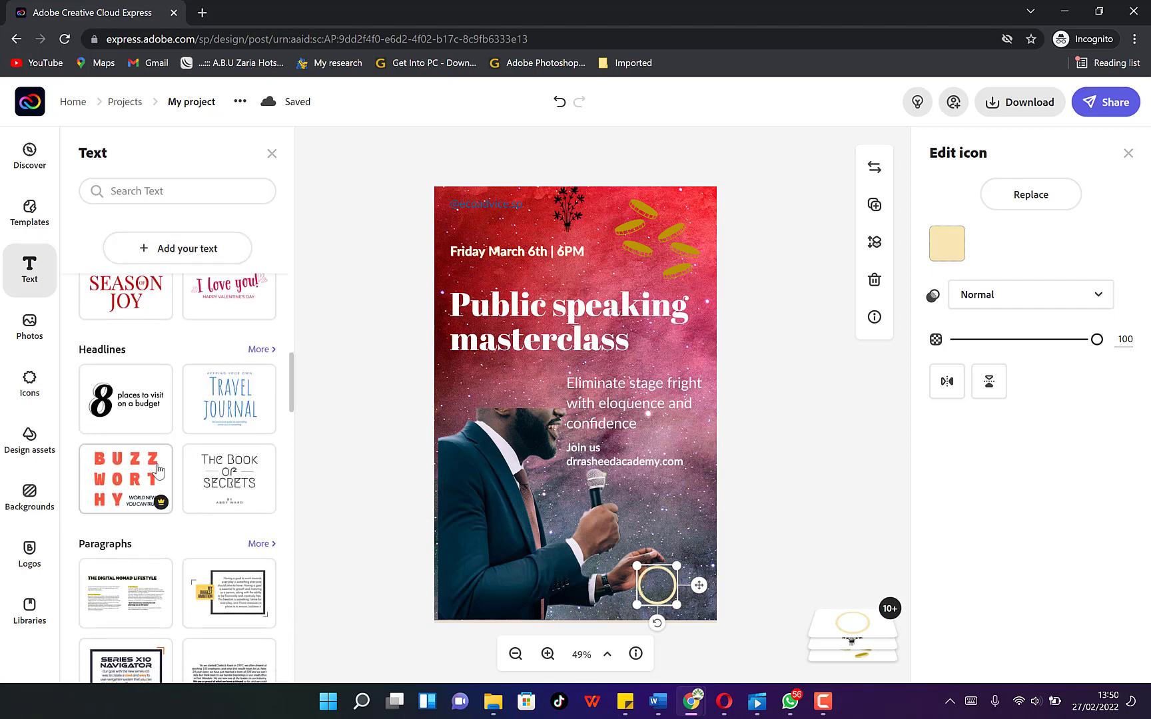
pyautogui.scroll(-2, 157, 498)
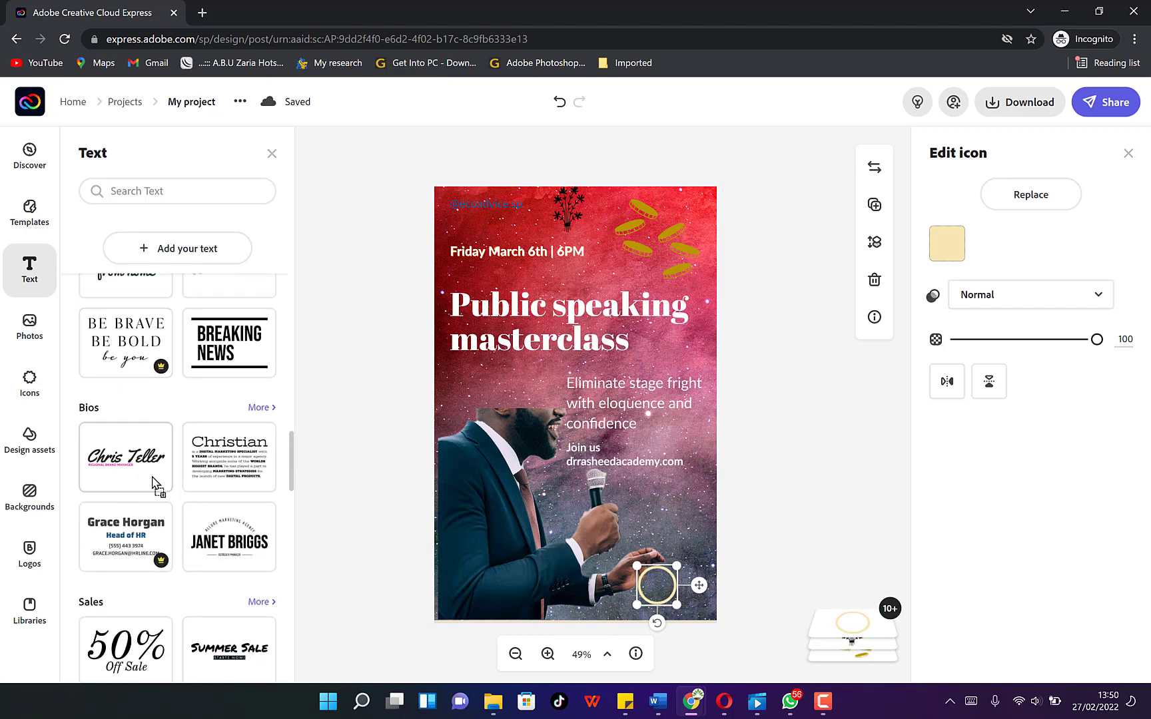
pyautogui.moveTo(156, 485); pyautogui.dragTo(625, 485)
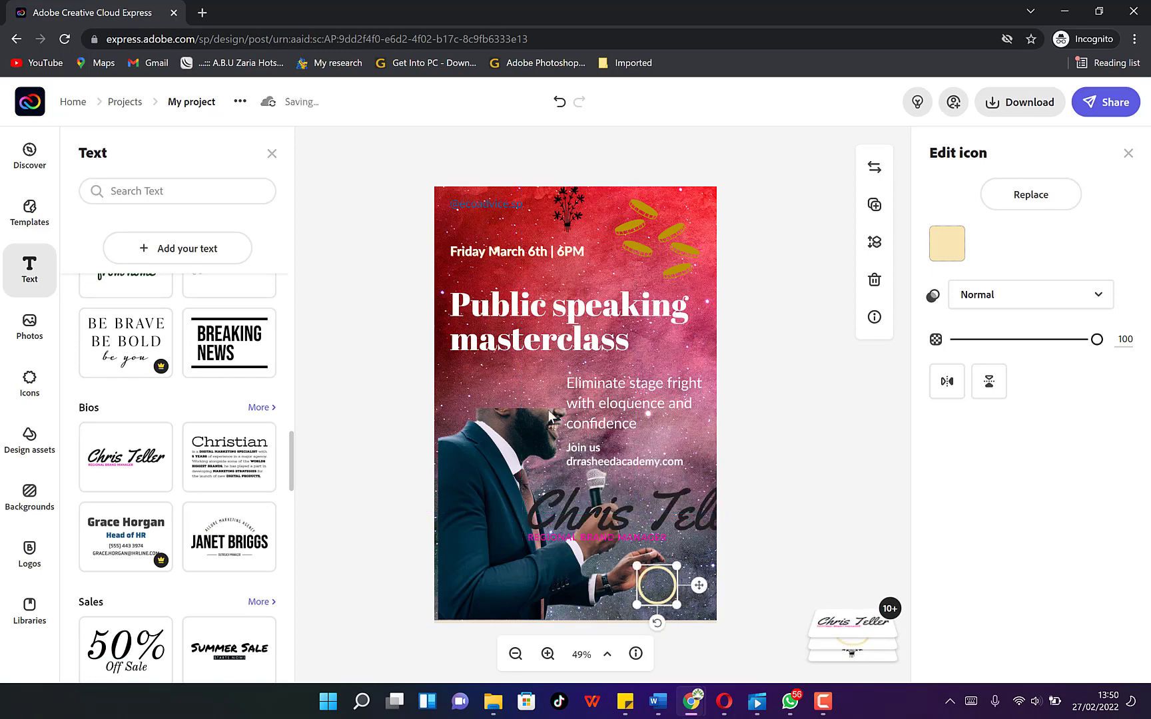
# Step: Look through the event poster templates, the Discover suggestions and the project options
pyautogui.click(34, 208)
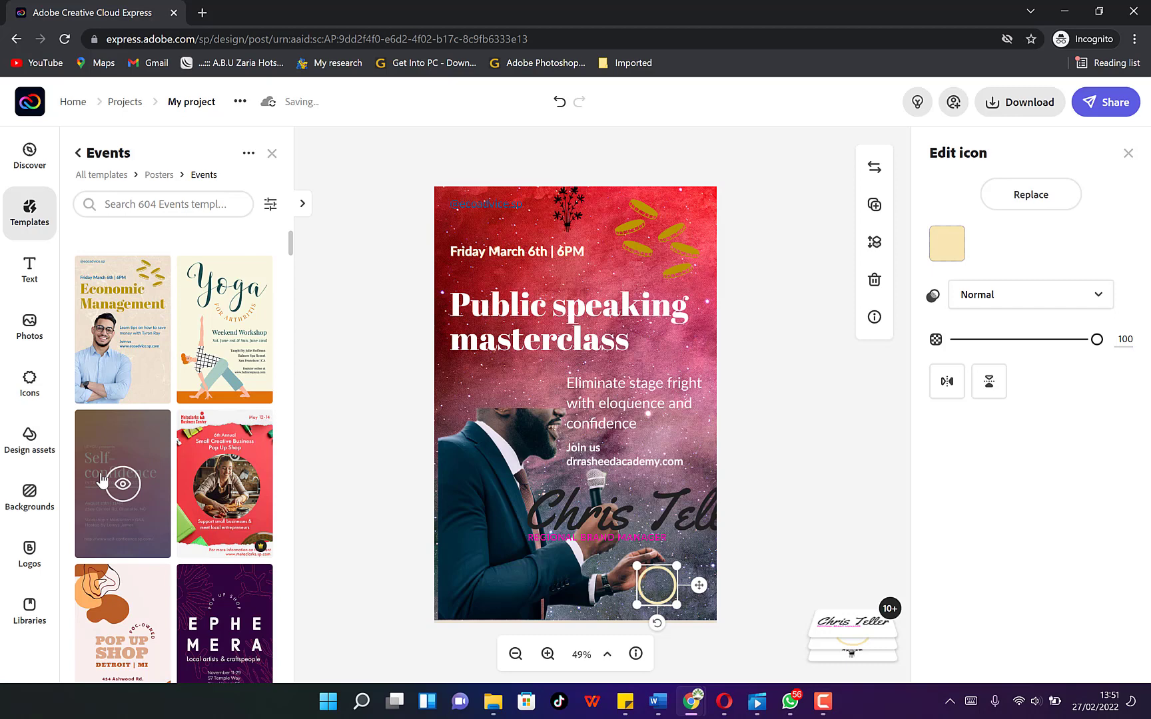
pyautogui.click(33, 158)
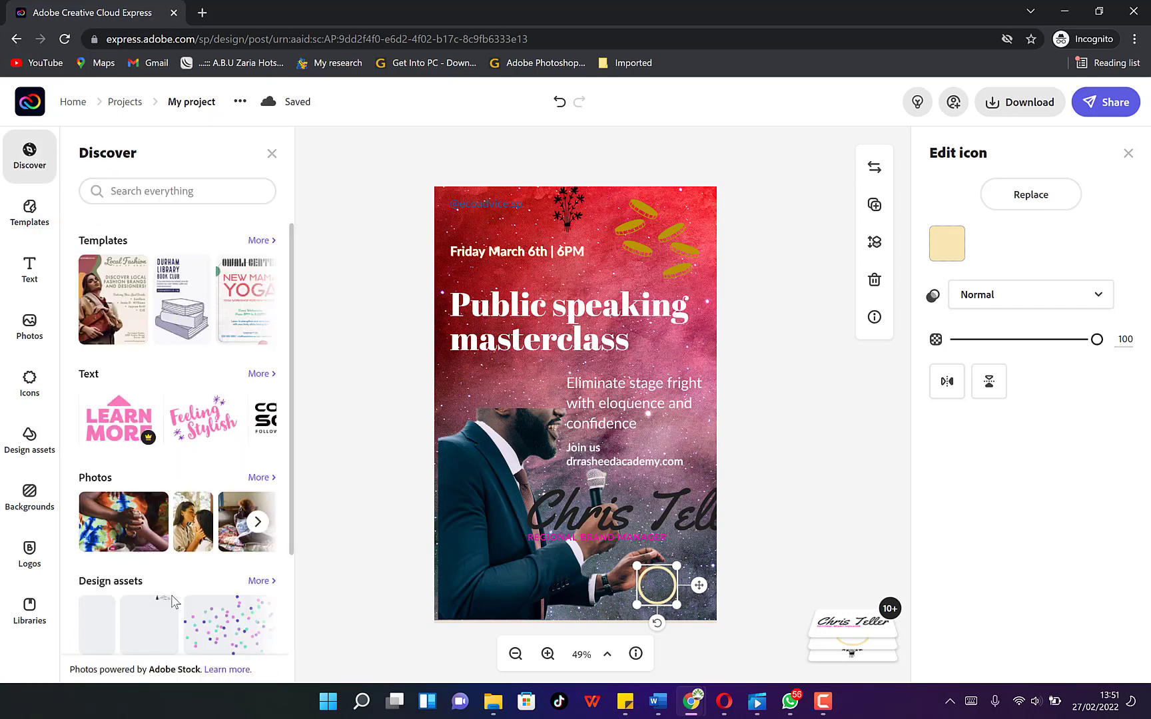
pyautogui.scroll(-2, 222, 334)
pyautogui.scroll(2, 219, 334)
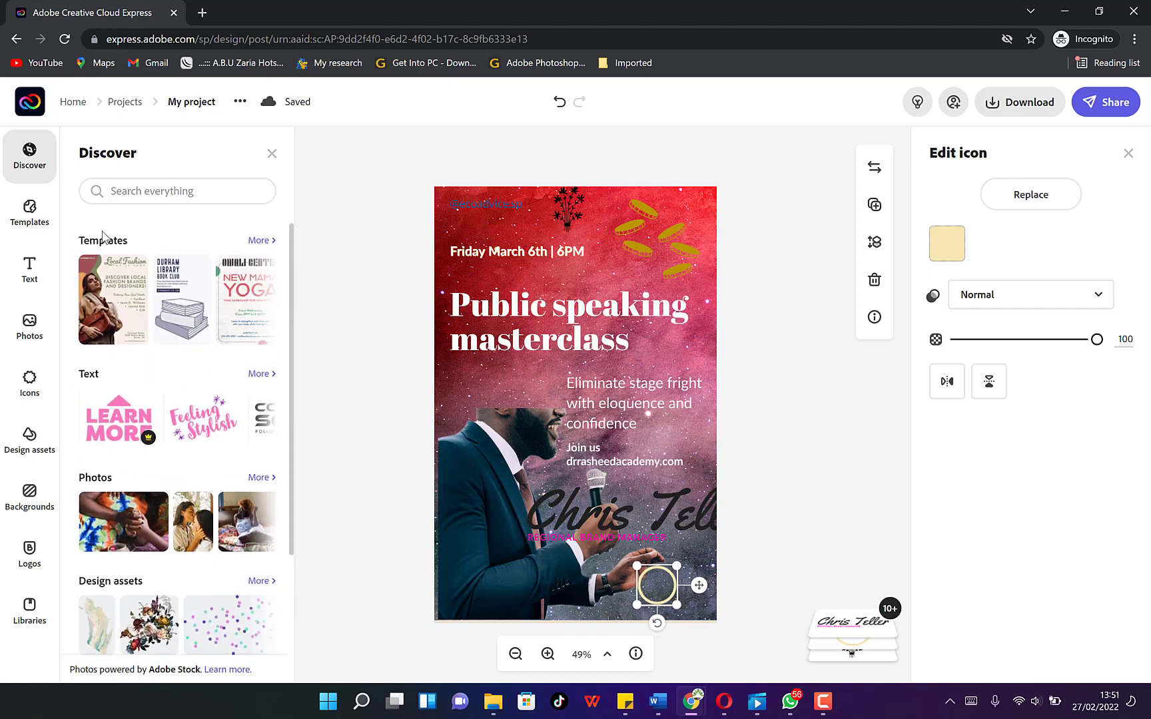
pyautogui.scroll(-2, 185, 509)
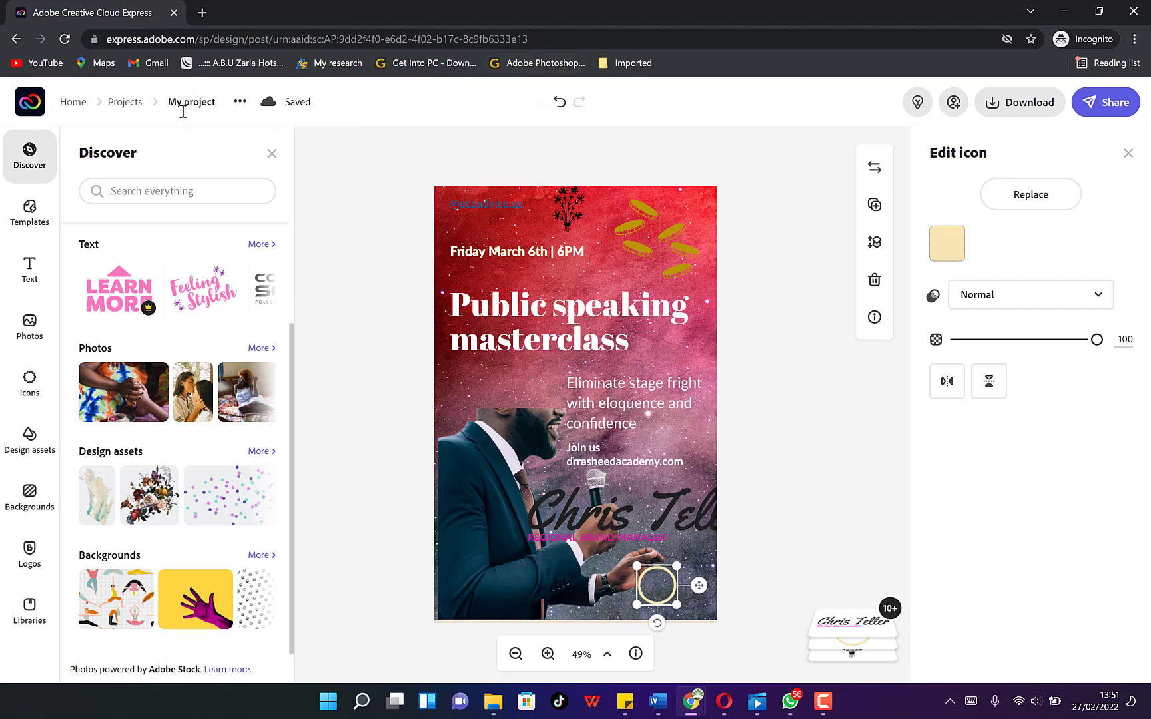
pyautogui.click(241, 101)
# Step: Deselect the ring icon and try the first two Decorative color palettes on the whole poster
pyautogui.click(1128, 153)
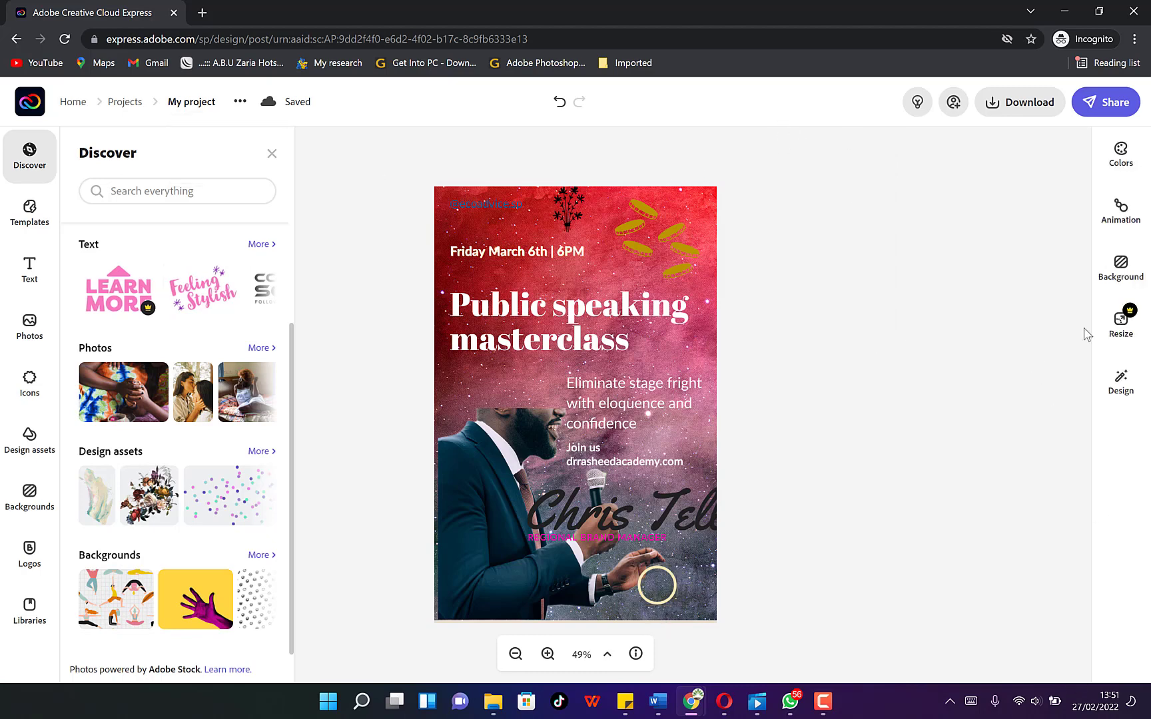
pyautogui.click(1140, 170)
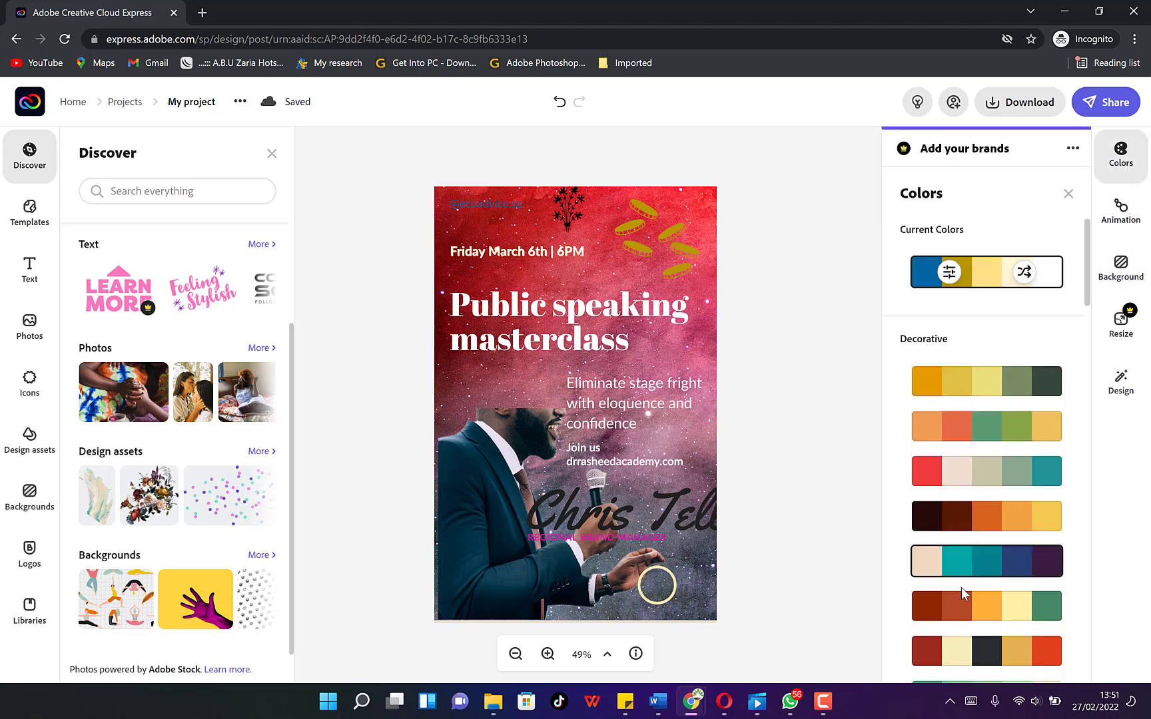
pyautogui.click(962, 396)
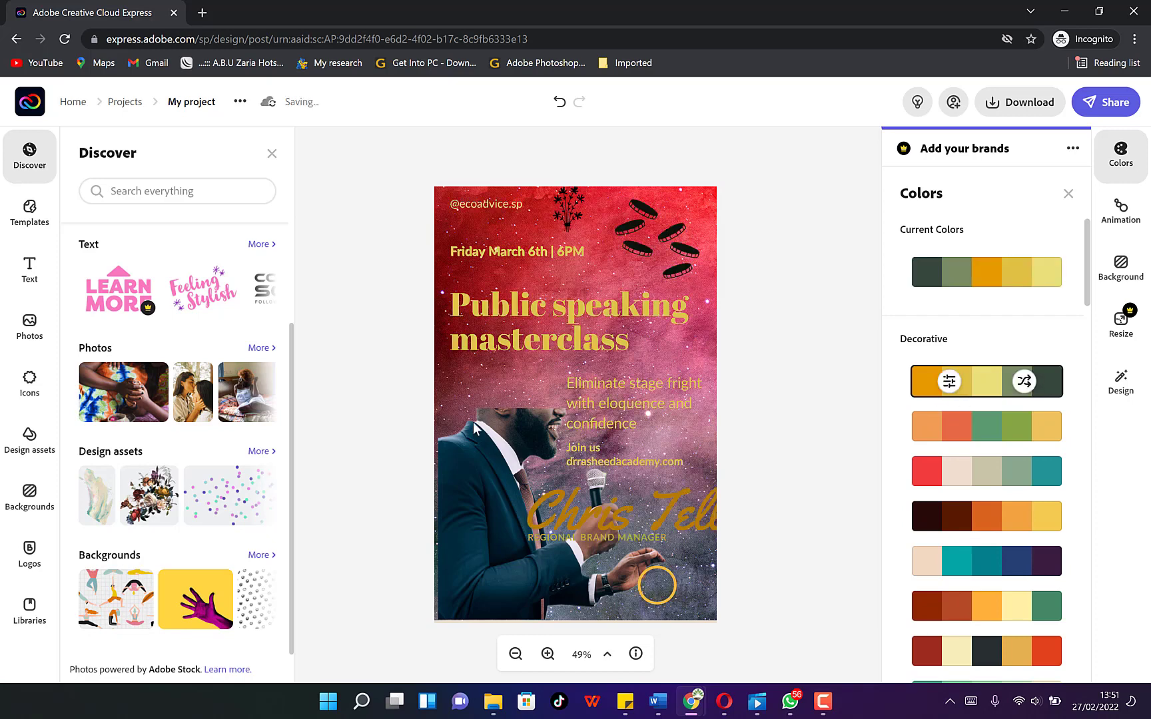
pyautogui.click(988, 434)
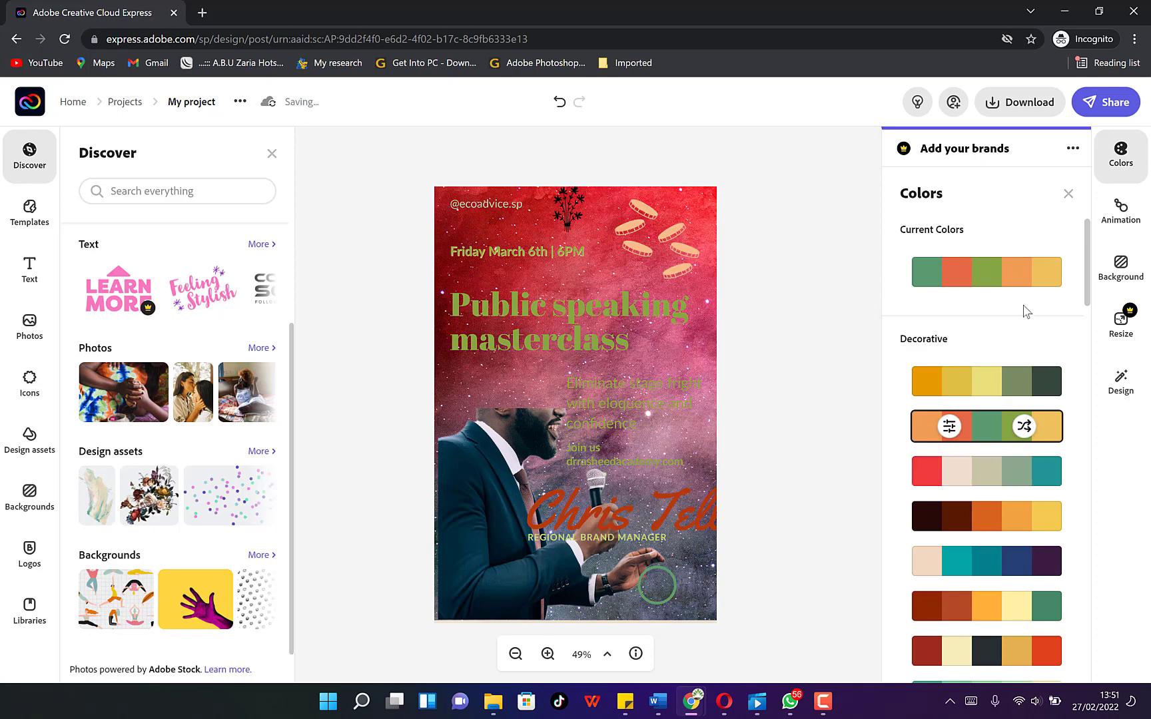
# Step: Try the blue and grey palette above the Bold group and recolor the poster with the white, lavender and navy palette
pyautogui.moveTo(1084, 279); pyautogui.dragTo(1109, 496)
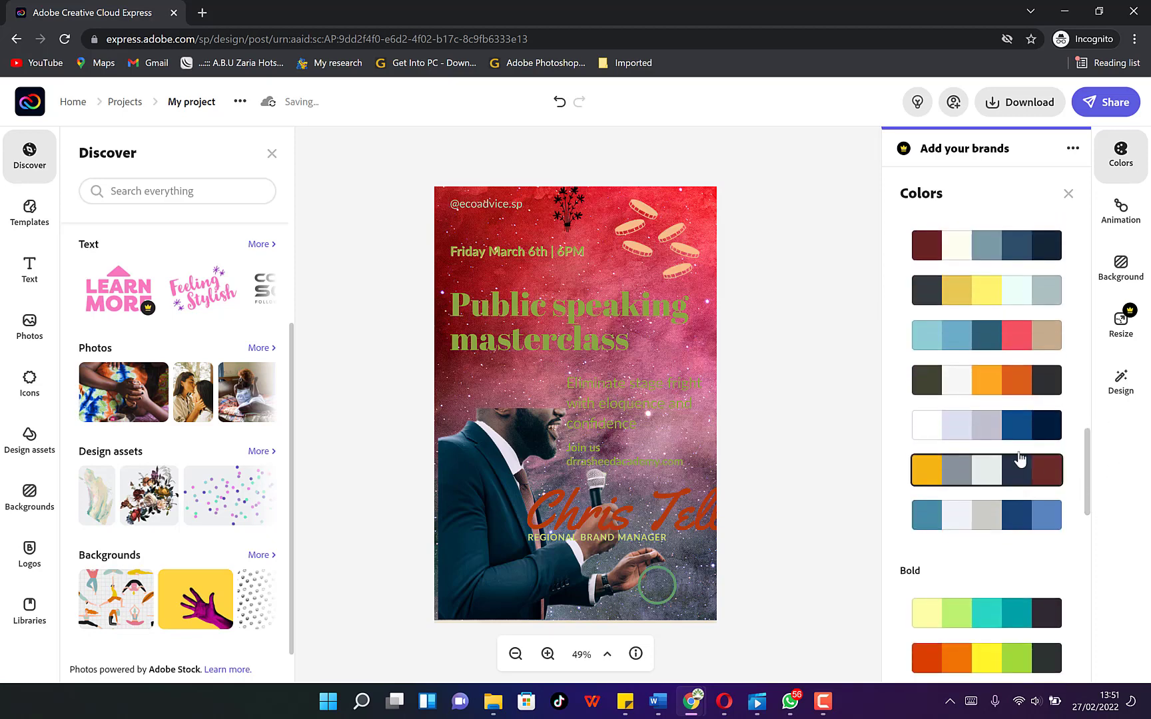
pyautogui.click(997, 433)
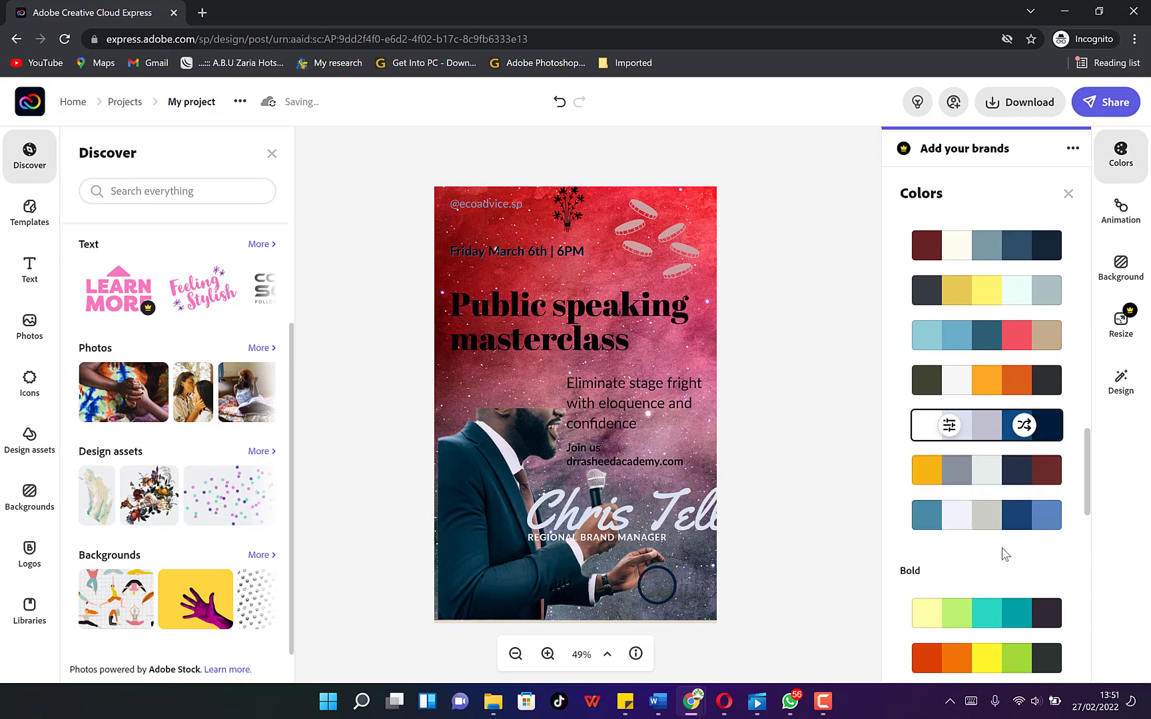
pyautogui.click(996, 526)
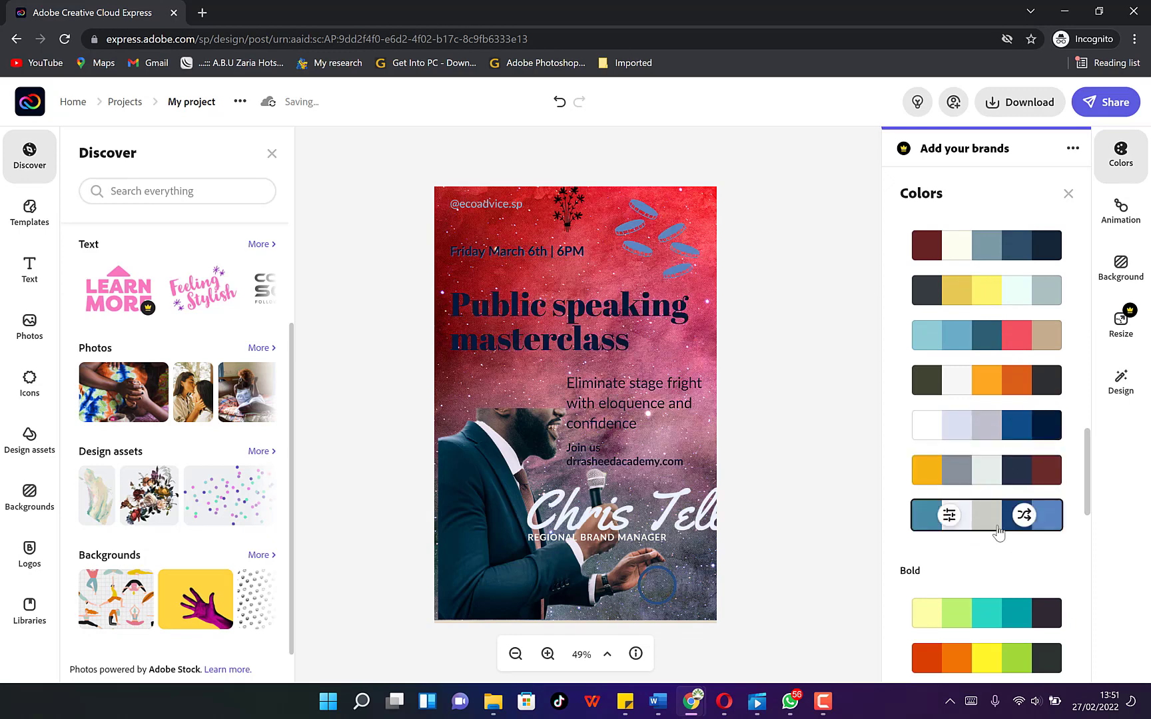
pyautogui.click(990, 427)
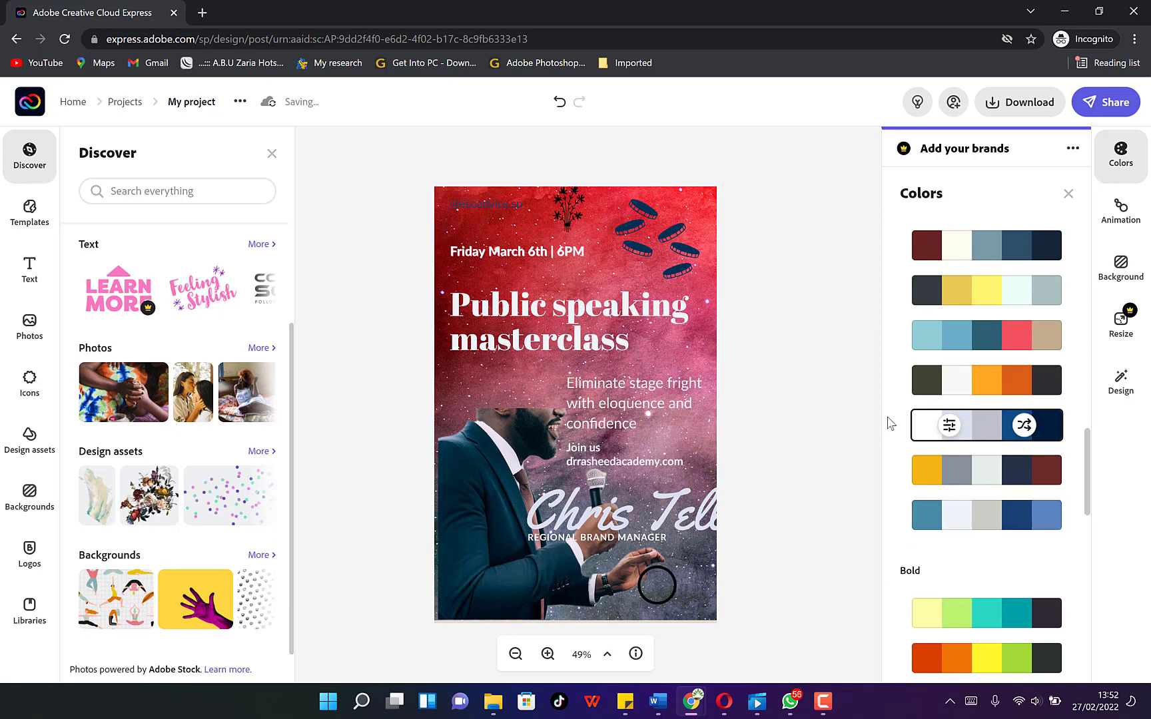
# Step: Review the text and photo animation options available for the poster
pyautogui.click(1134, 228)
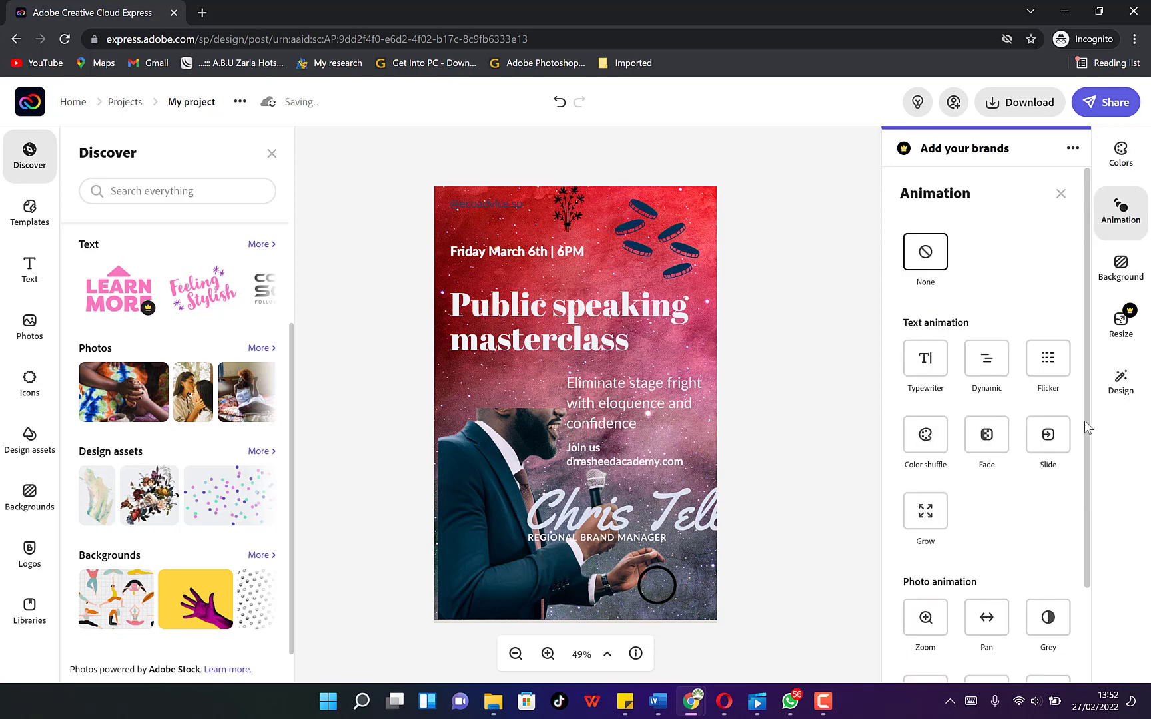
pyautogui.scroll(-2, 946, 636)
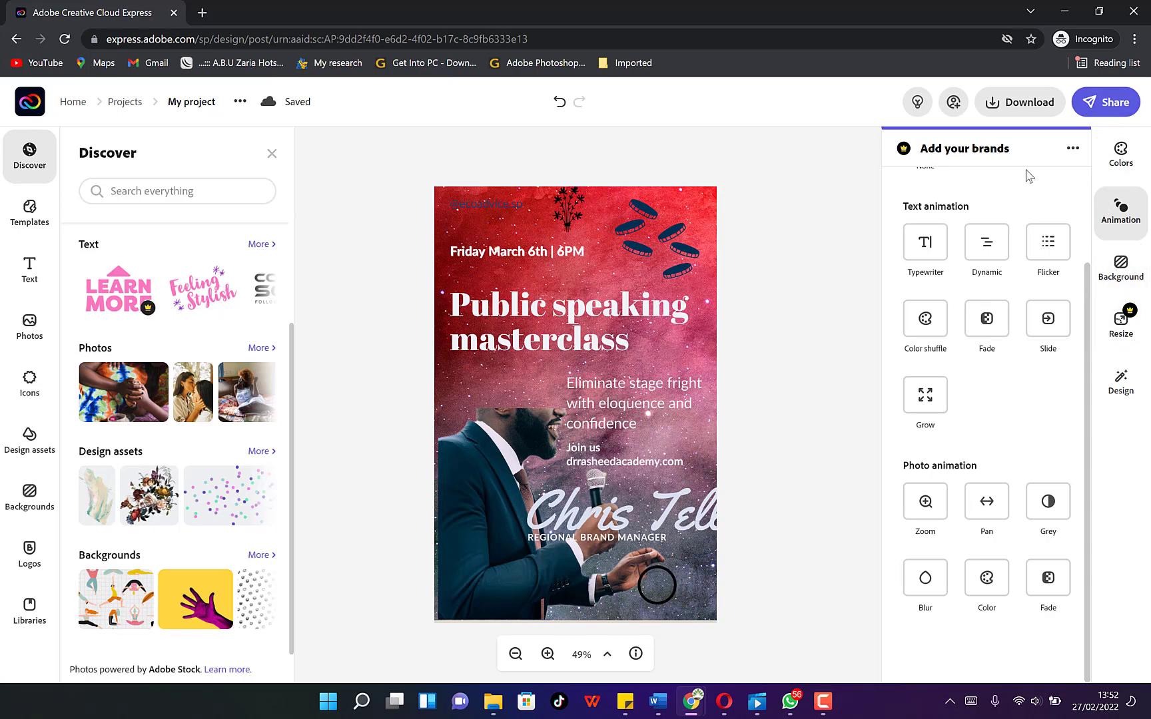
pyautogui.click(815, 184)
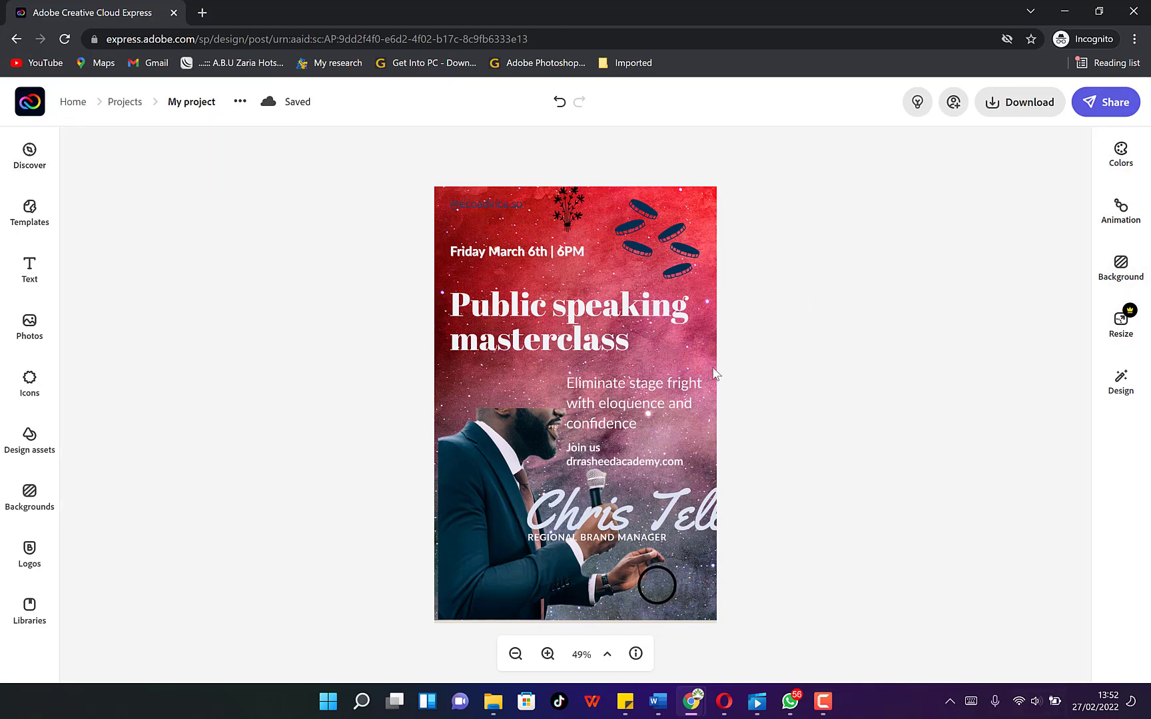
# Step: Download the poster as a PNG and open the downloaded file in the Photos viewer
pyautogui.click(1029, 105)
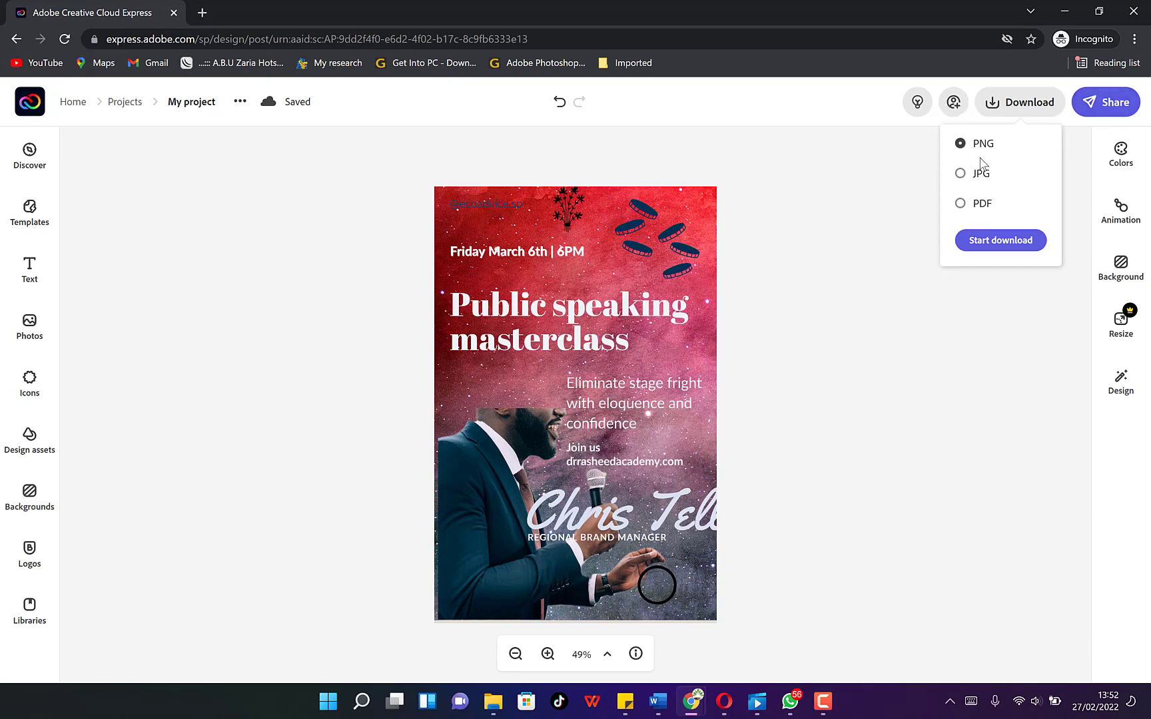
pyautogui.click(1000, 240)
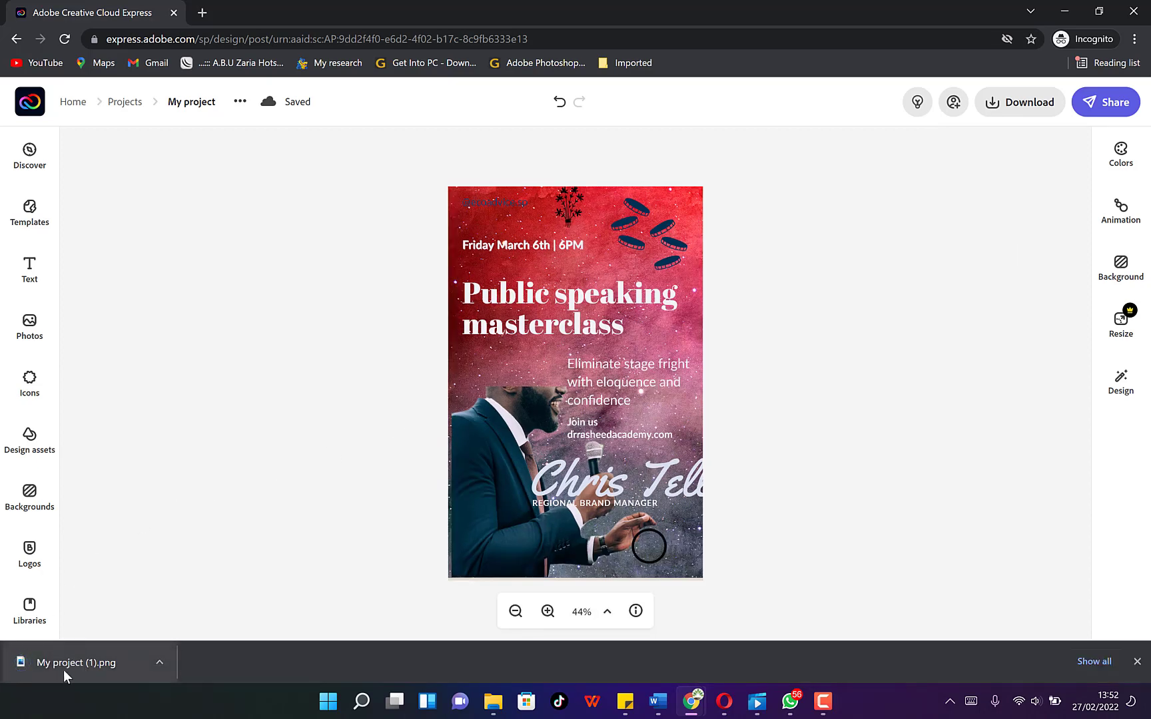
pyautogui.click(64, 666)
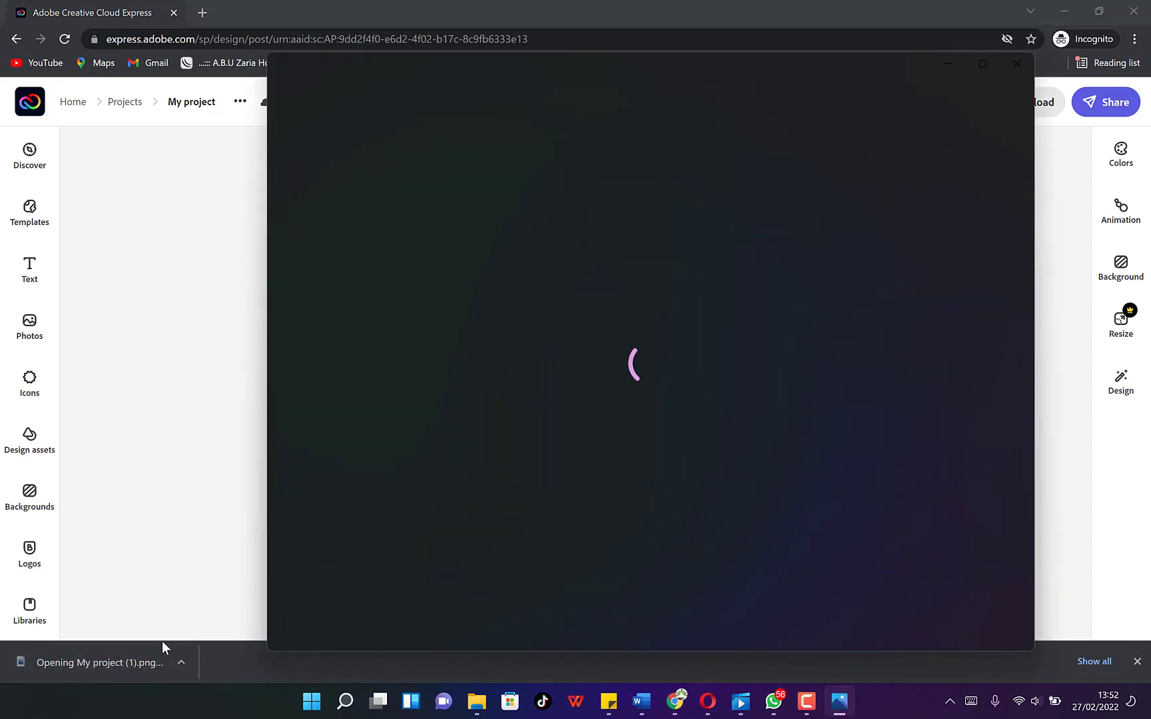
# Step: Examine the downloaded poster image up close and return to the poster project in the browser
pyautogui.scroll(1, 652, 392)
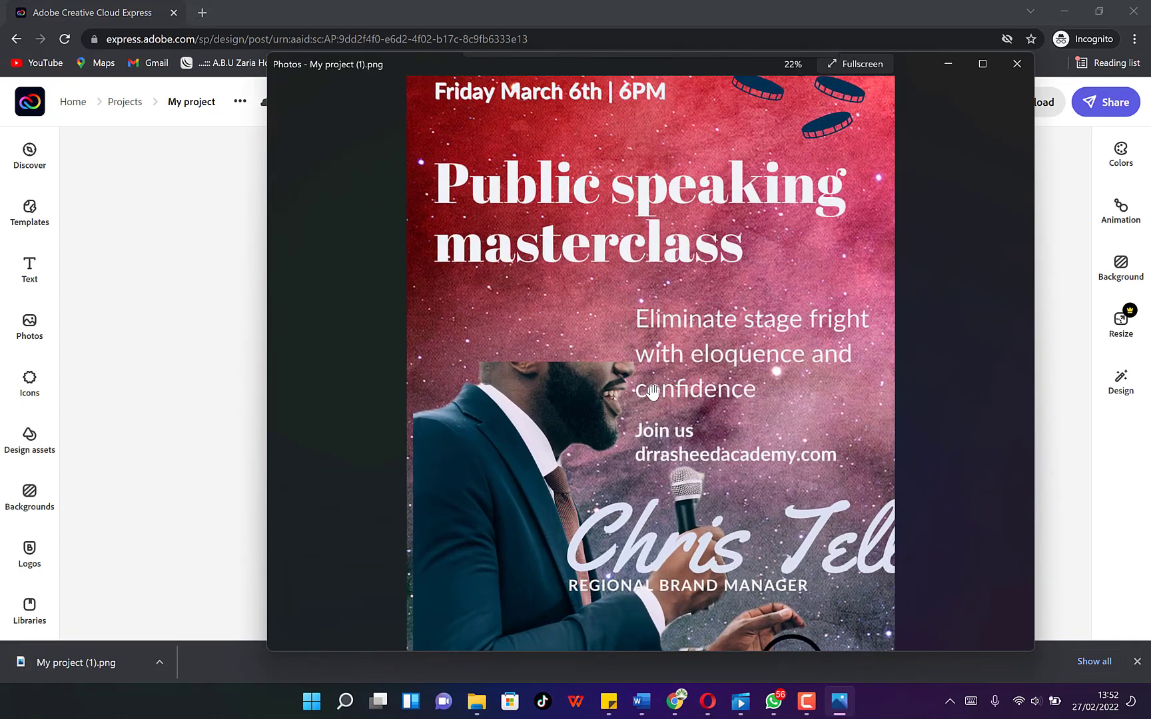
pyautogui.scroll(3, 652, 392)
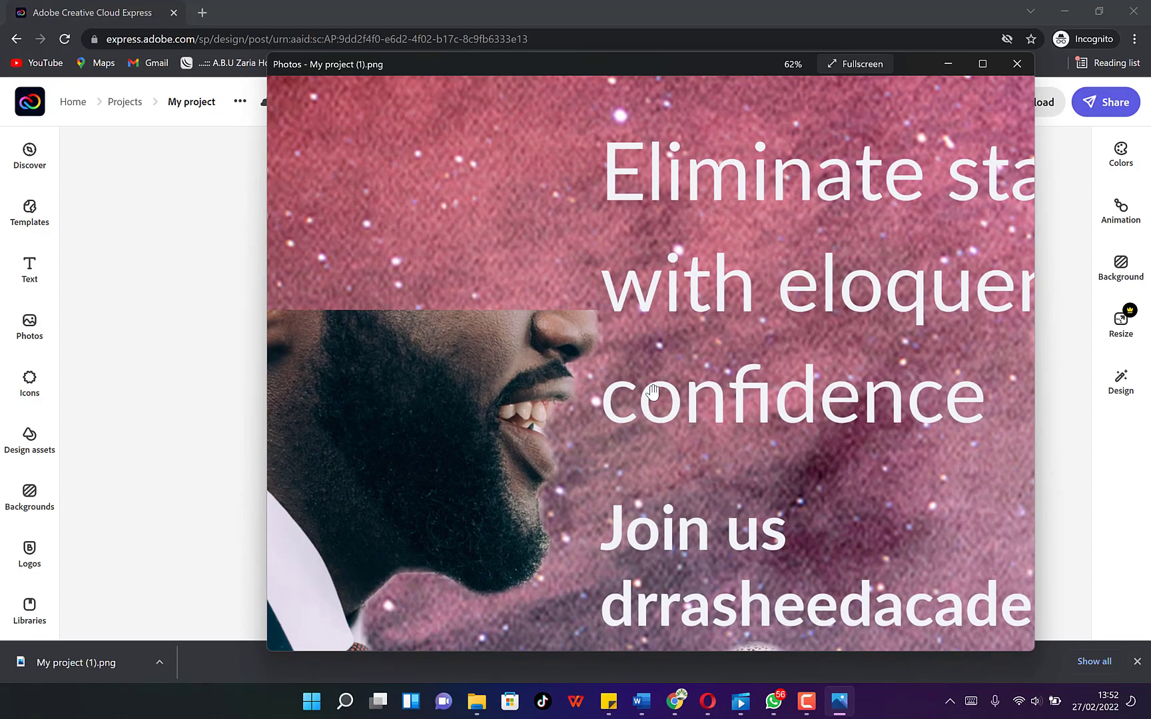
pyautogui.scroll(-4, 652, 393)
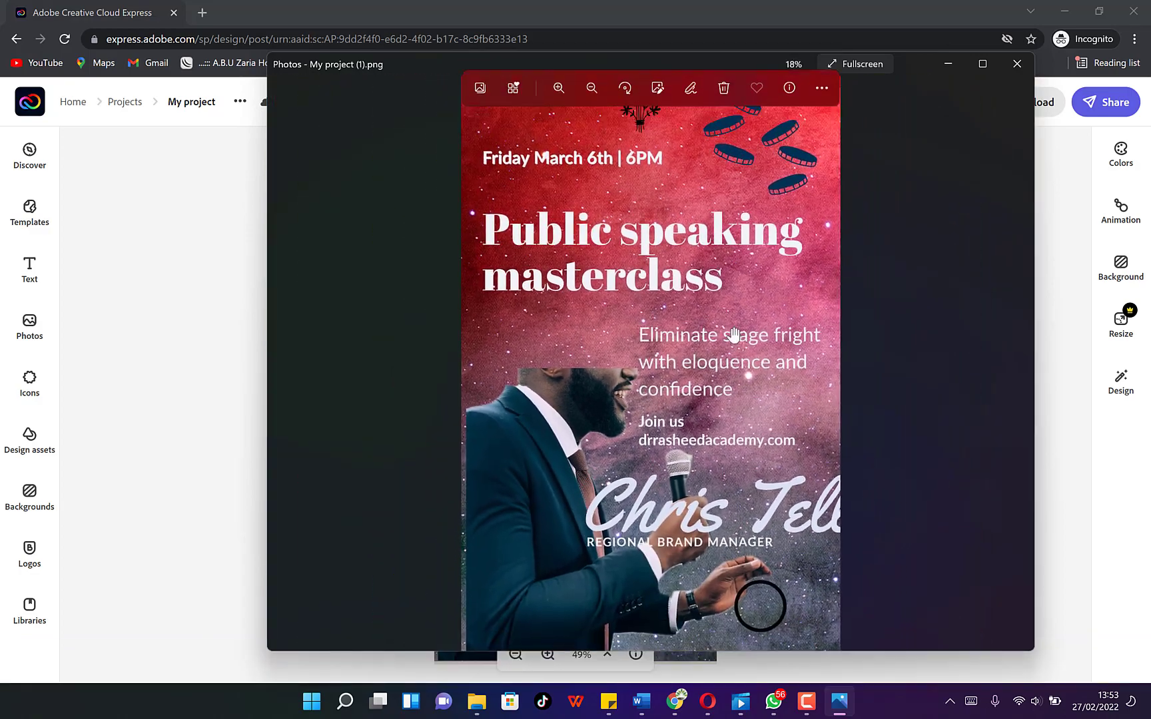
pyautogui.scroll(2, 733, 335)
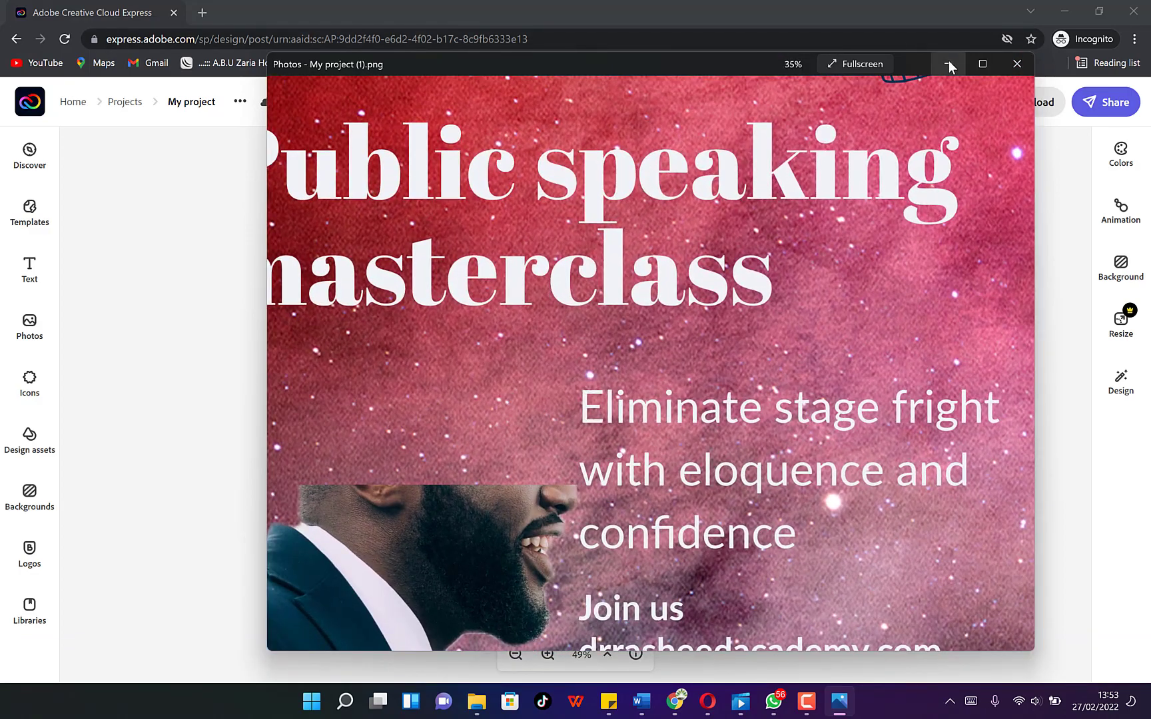
pyautogui.click(947, 64)
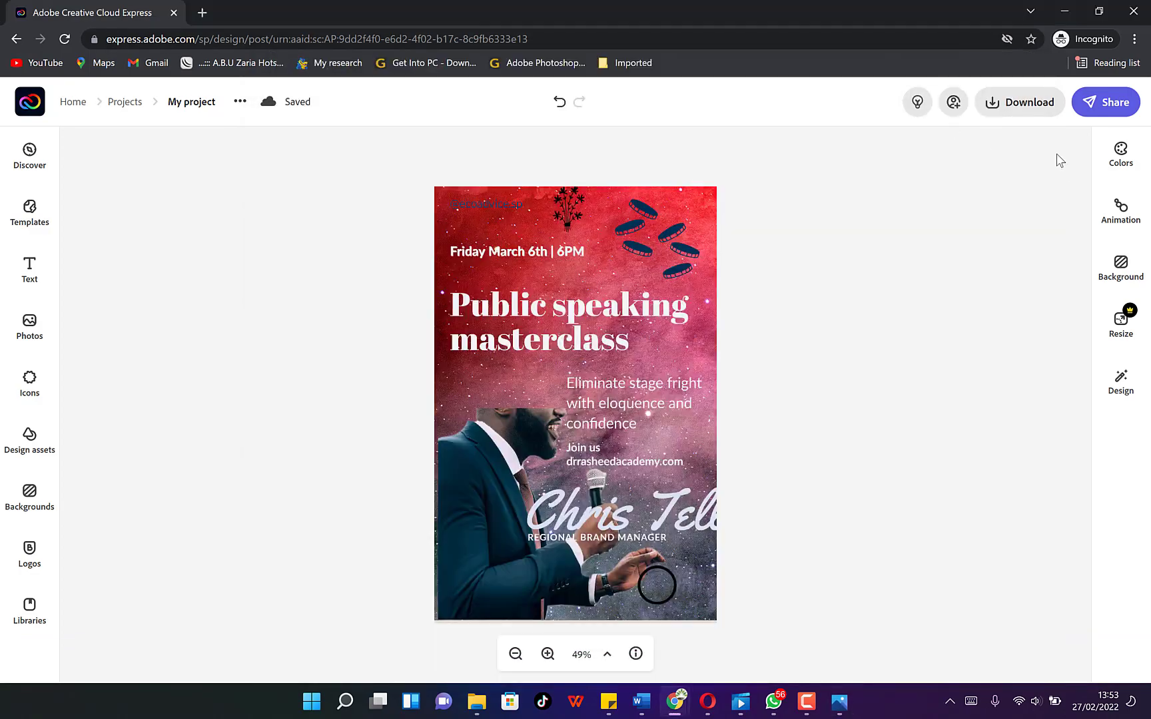
# Step: View the sharing options for the poster
pyautogui.click(1091, 110)
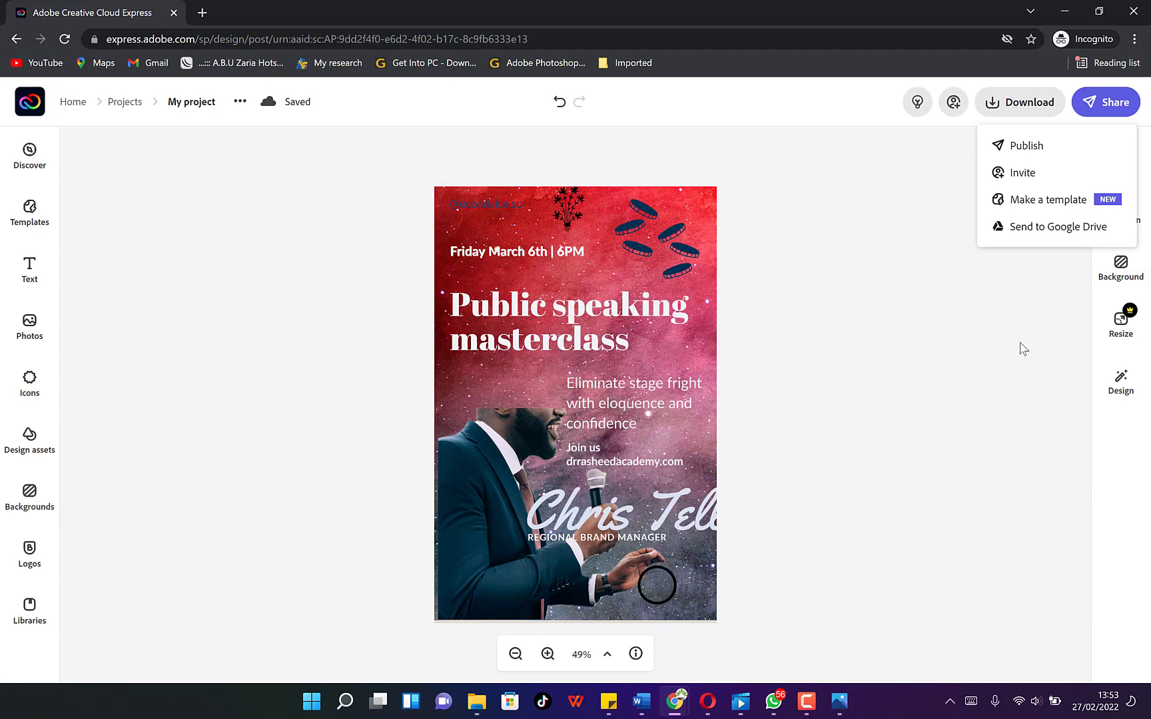
pyautogui.click(1049, 313)
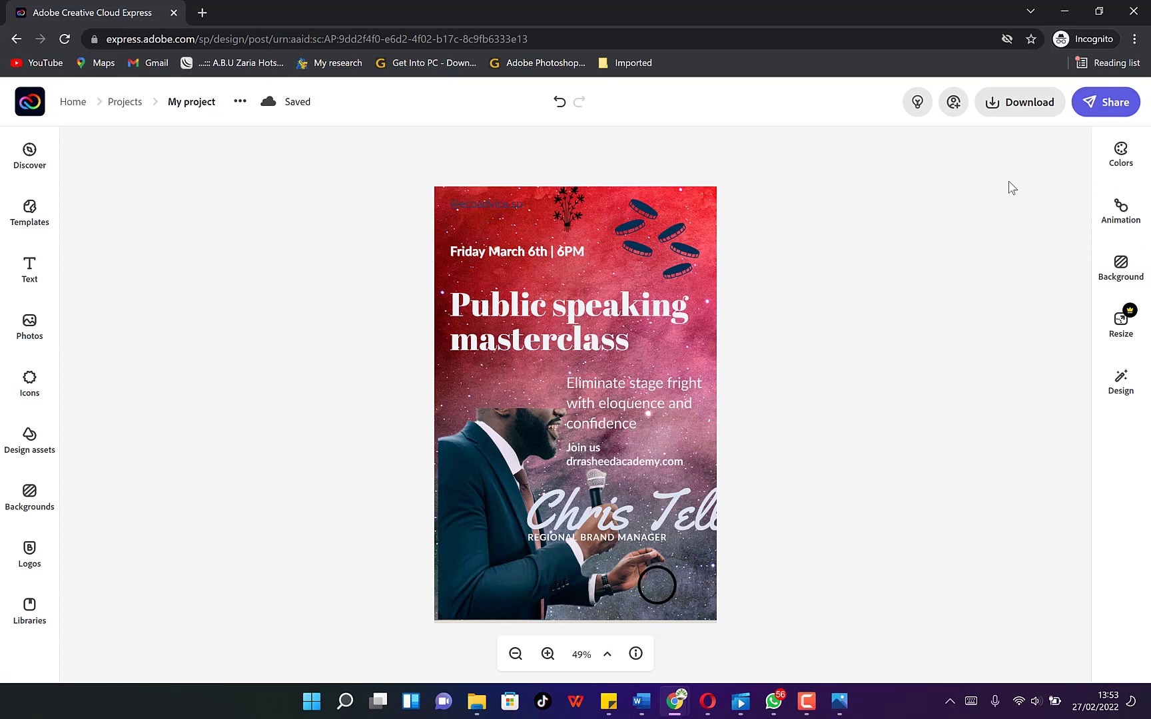